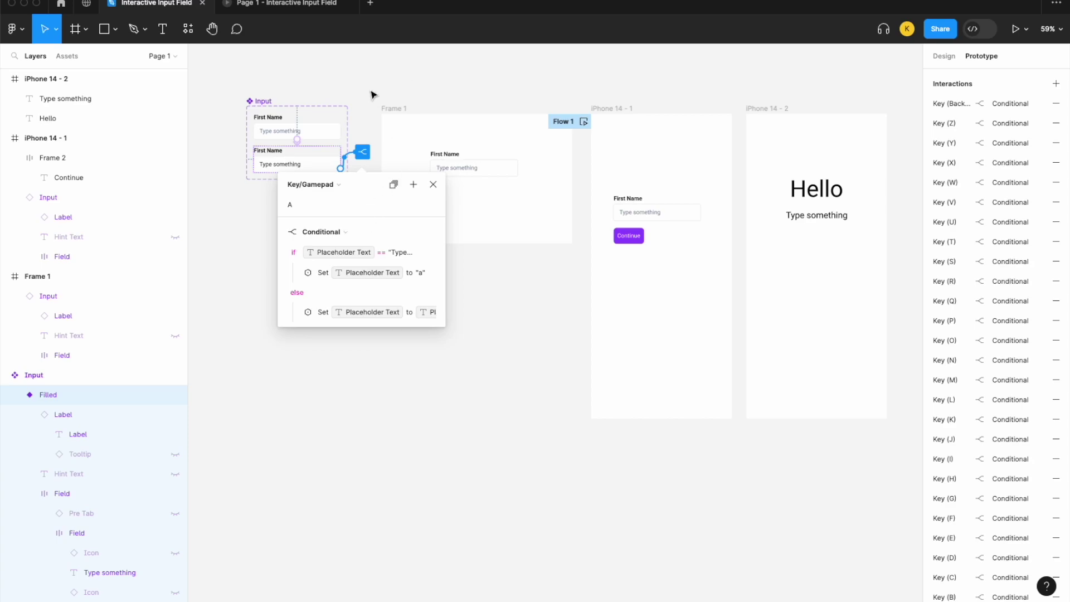
Test the prototype by entering a first name in the First Name field and continuing, and return to the design file.
left_click(317, 5)
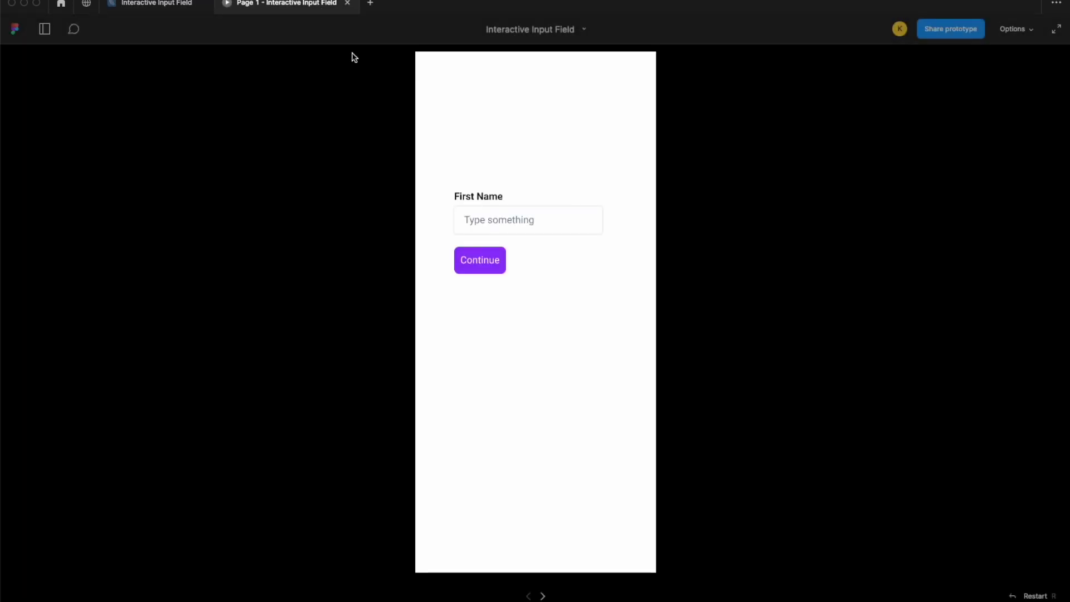
left_click(483, 217)
type("kirk")
left_click(475, 262)
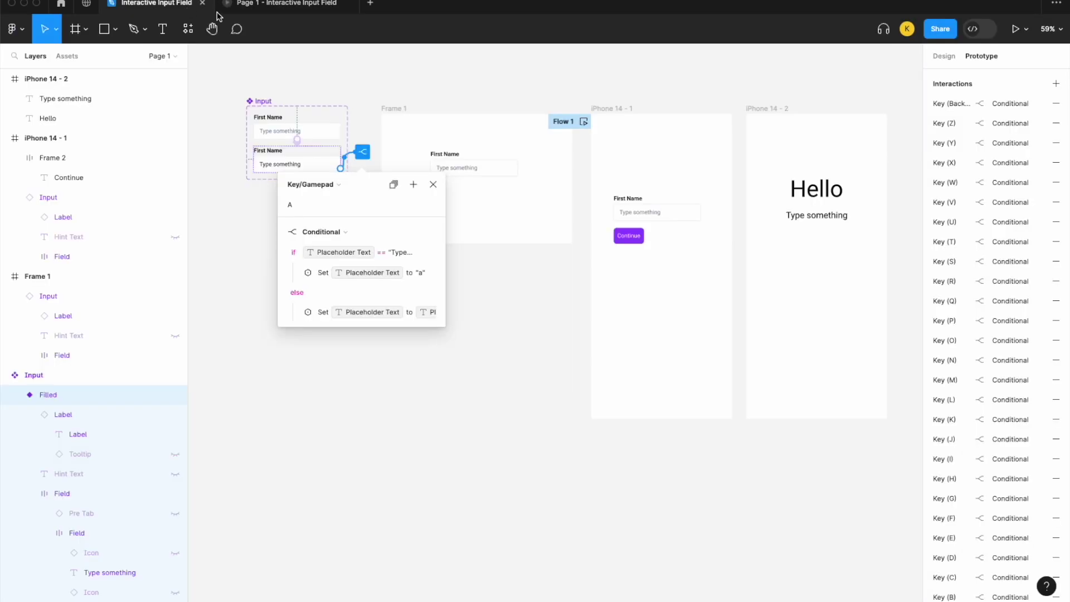
left_click(189, 6)
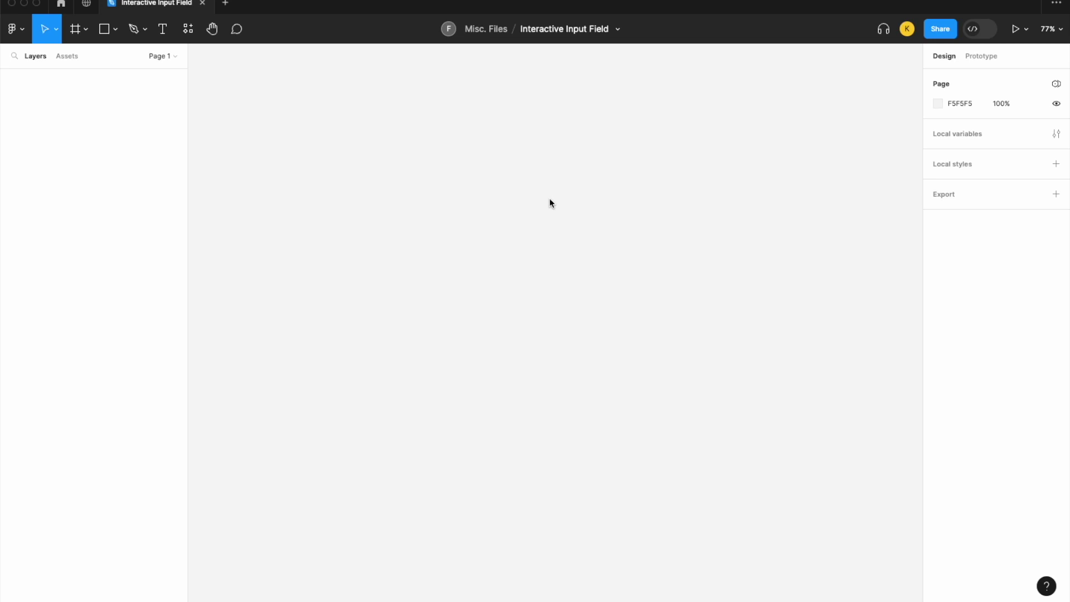
Place an instance of the Input component from the UI Collective library on the empty canvas.
left_click(67, 59)
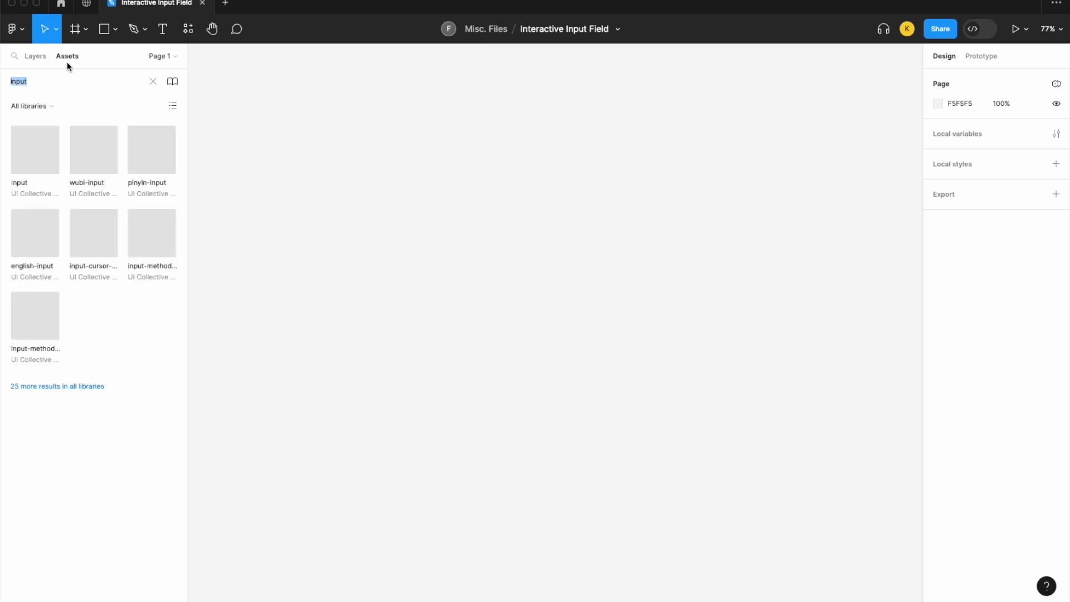
left_click_drag(38, 146, 581, 271)
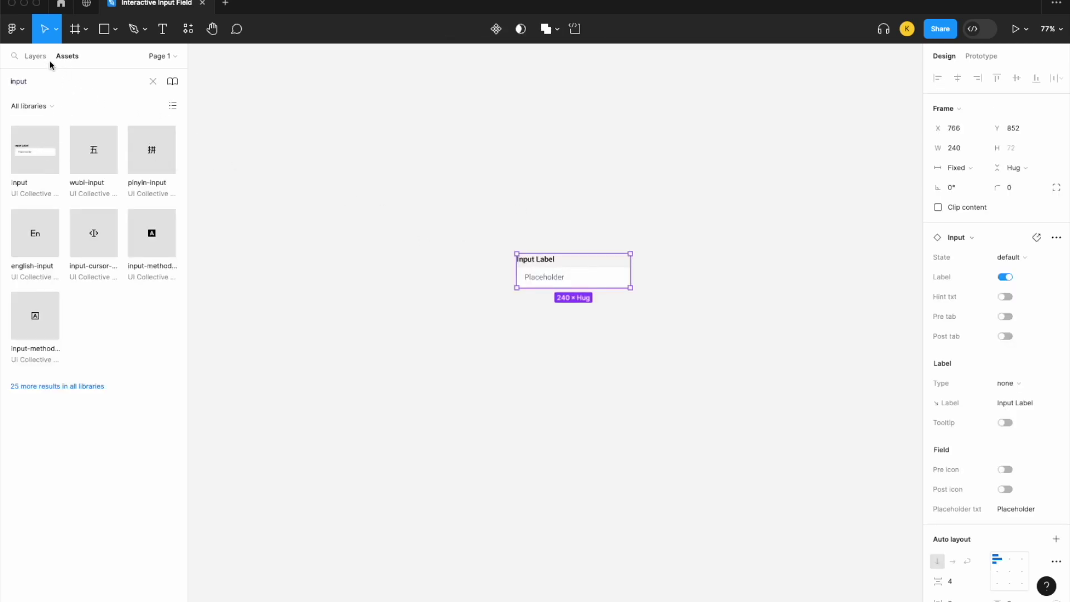
left_click(35, 56)
left_click(650, 291)
scroll(587, 294, "up", 5)
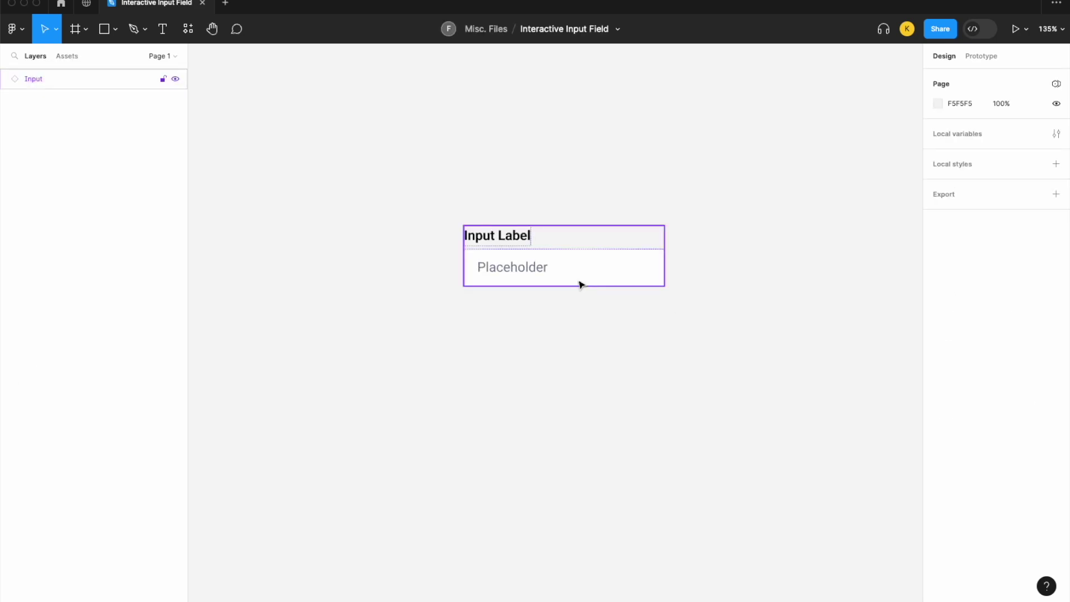
Select the Placeholder text inside the Input instance and examine its text properties for a variable option.
left_click(581, 281)
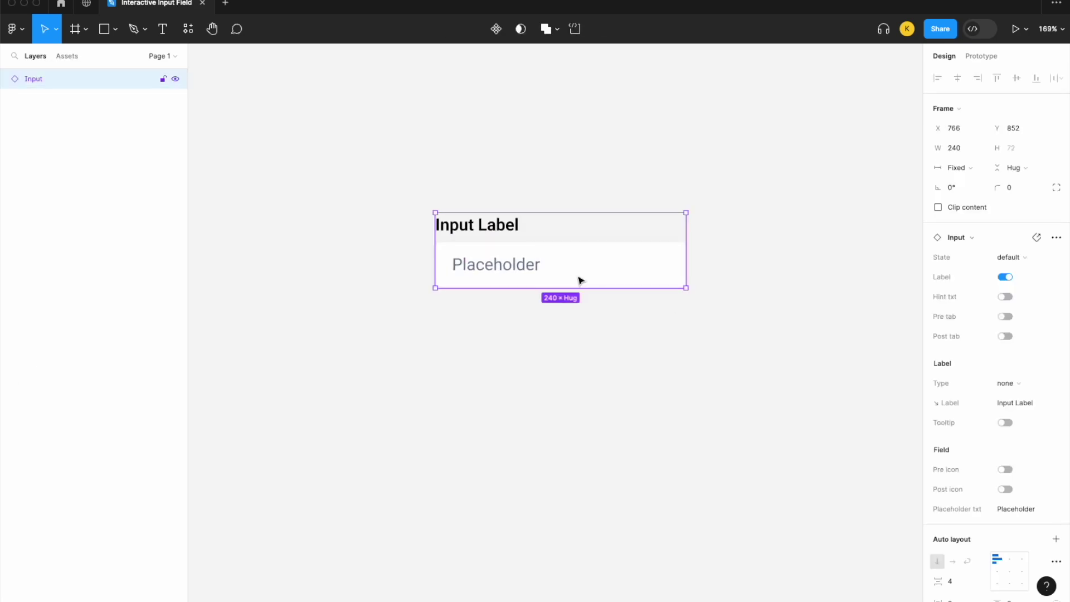
double_click(524, 274)
double_click(524, 275)
double_click(502, 274)
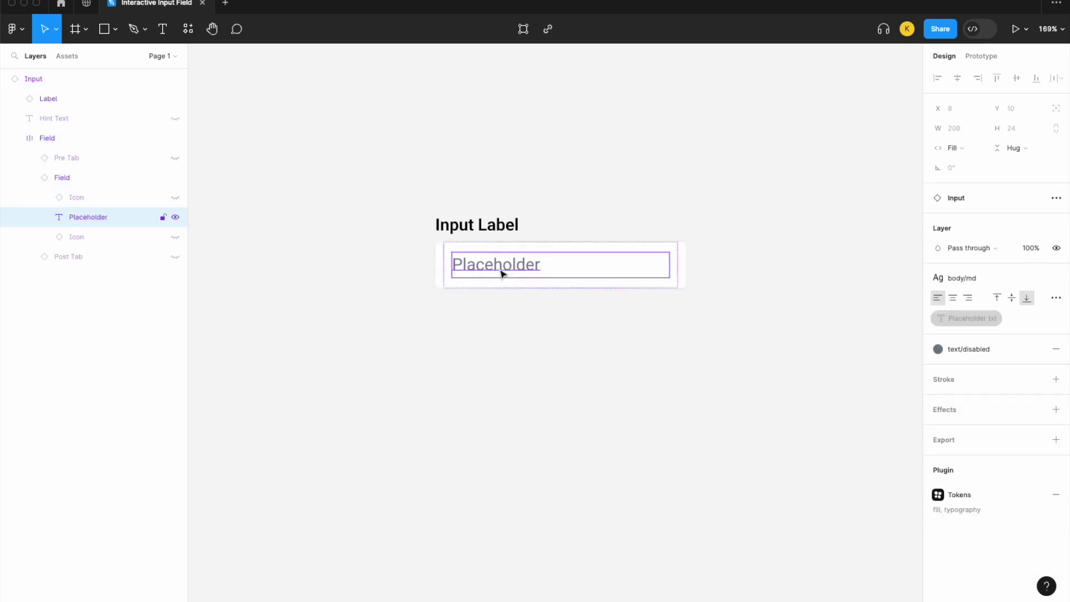
mouse_move(1054, 315)
mouse_move(1012, 319)
left_click(666, 334)
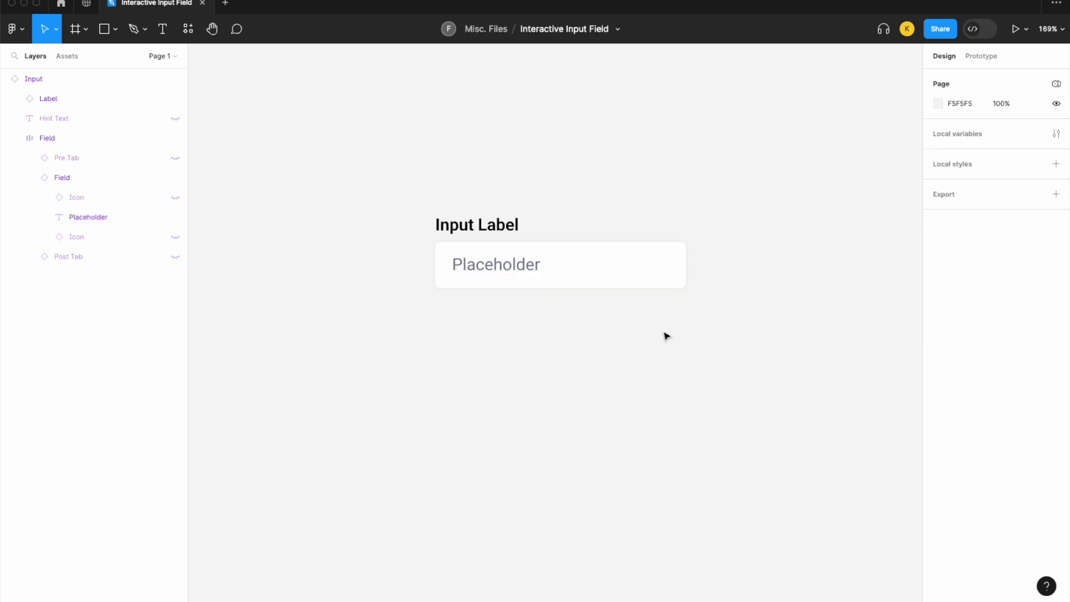
Detach the nested Field instance that holds the Placeholder text inside the Input.
left_click(524, 266)
left_click(524, 266)
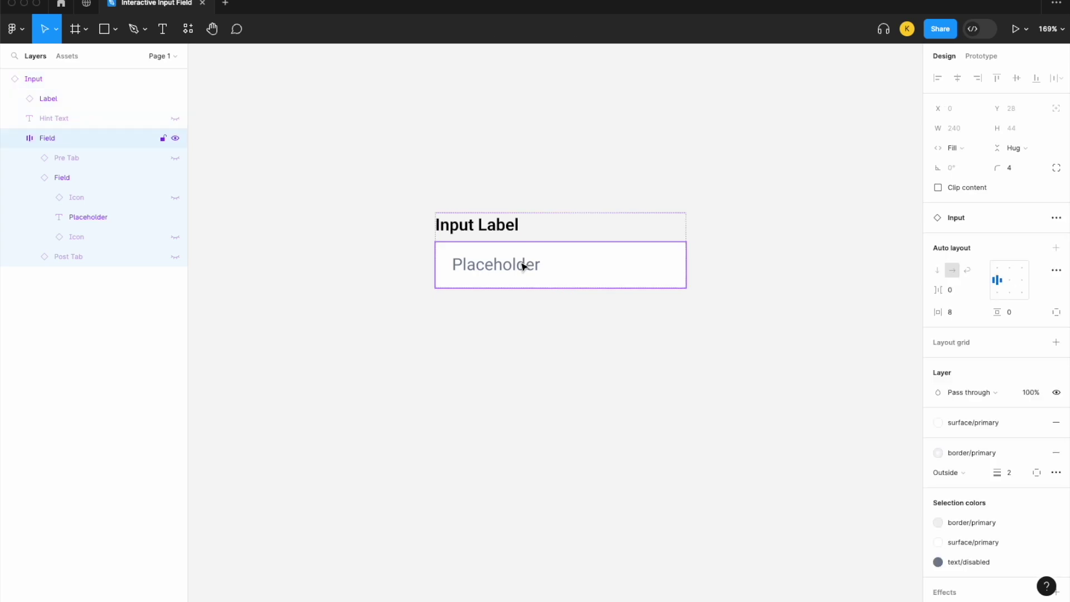
left_click(524, 266)
right_click(523, 264)
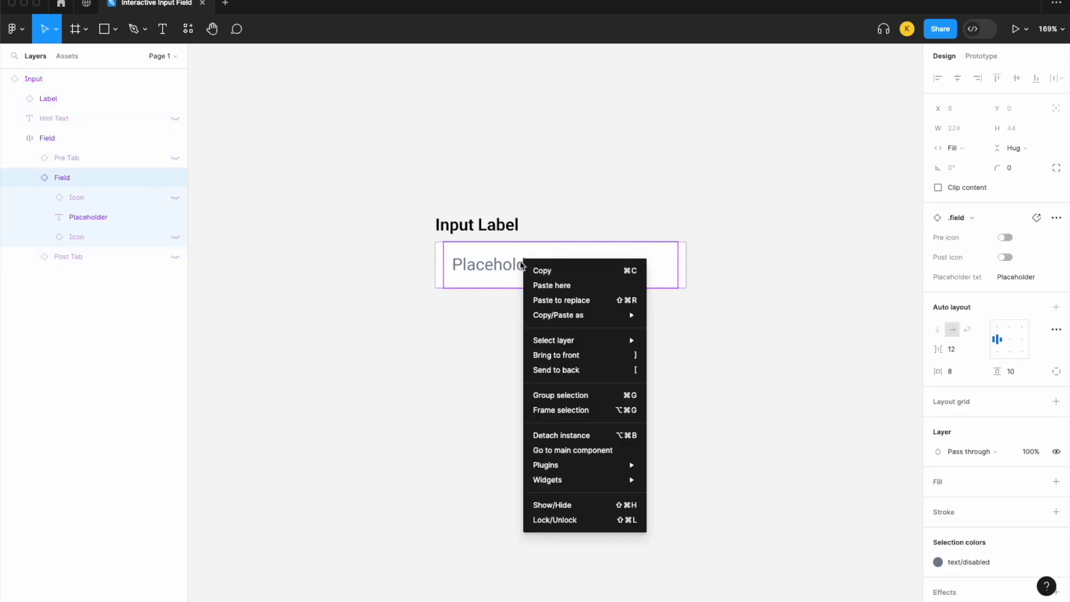
left_click(556, 435)
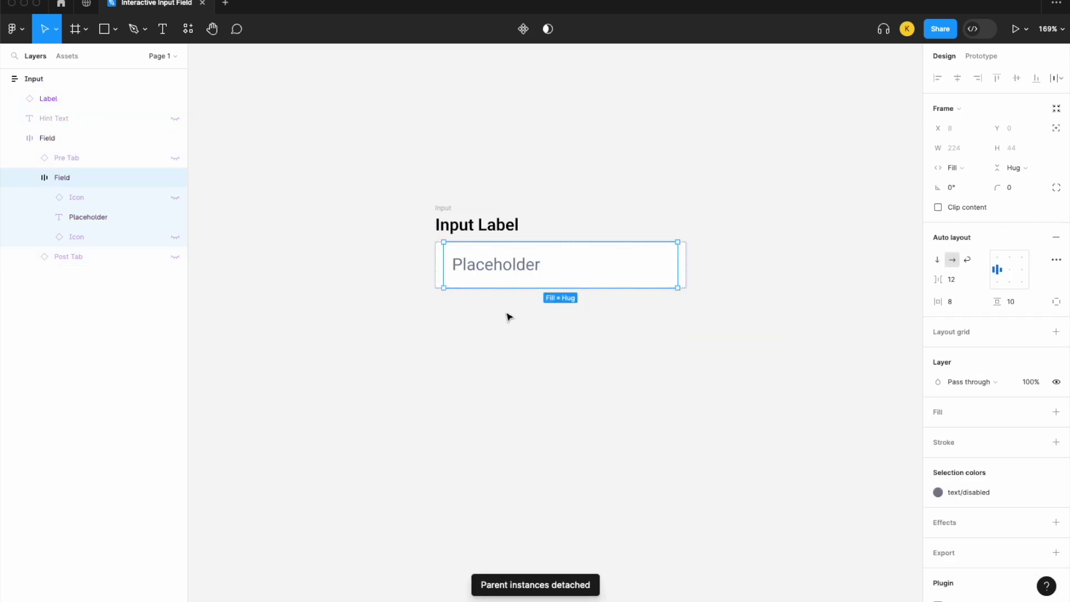
left_click(489, 326)
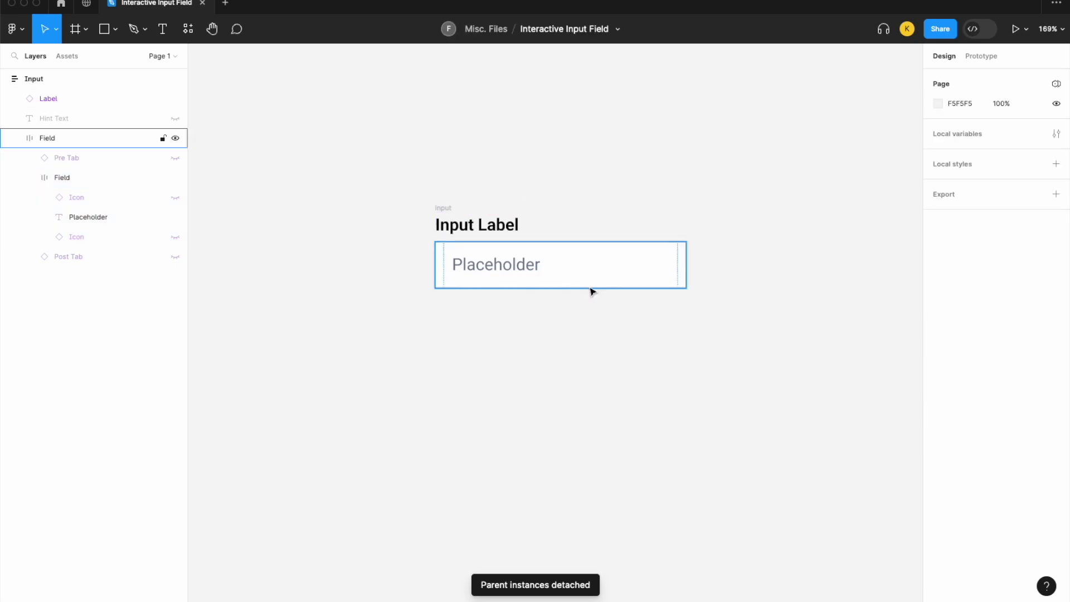
Detach the body/md text style from the Placeholder text layer.
left_click(521, 274)
left_click(524, 271)
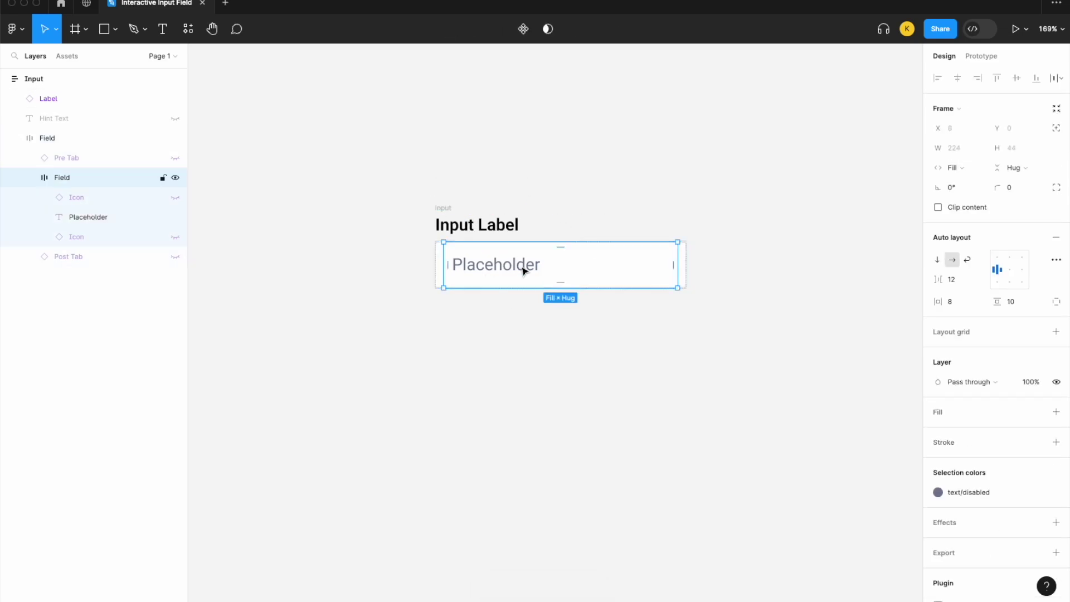
left_click(524, 271)
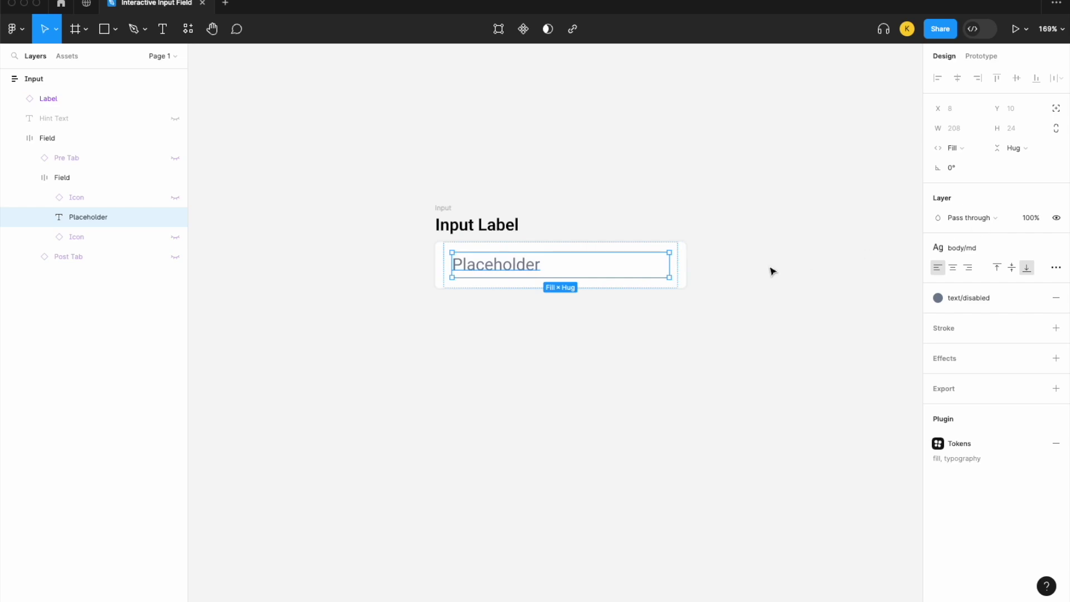
left_click(772, 270)
double_click(519, 277)
left_click(518, 277)
left_click(1056, 248)
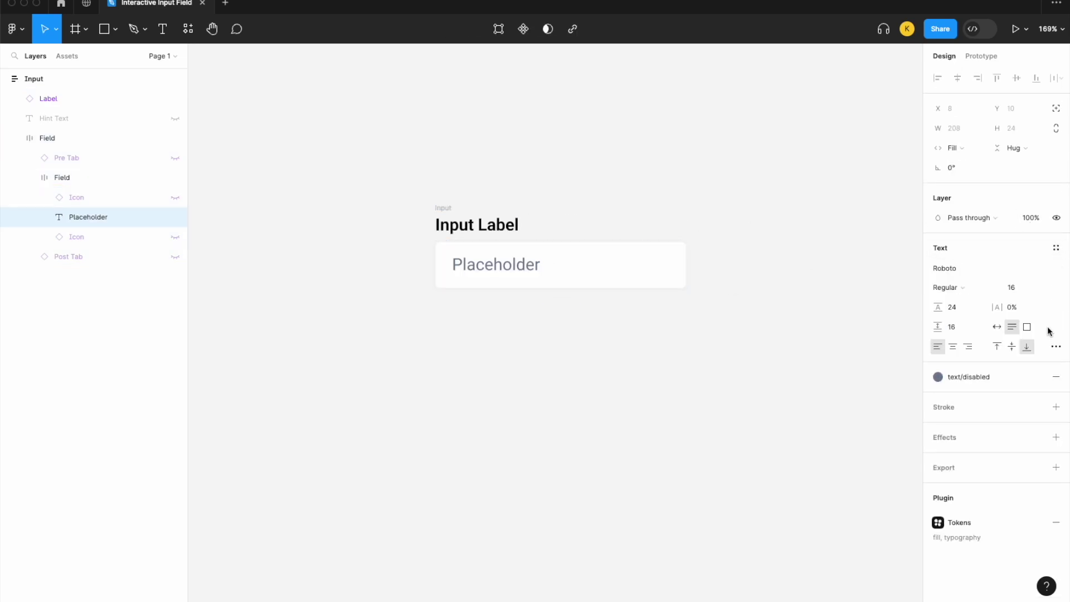
left_click(761, 272)
Create a local string variable named Placeholder Text with the value "Type something".
scroll(800, 260, "down", 3)
scroll(780, 260, "right", 3)
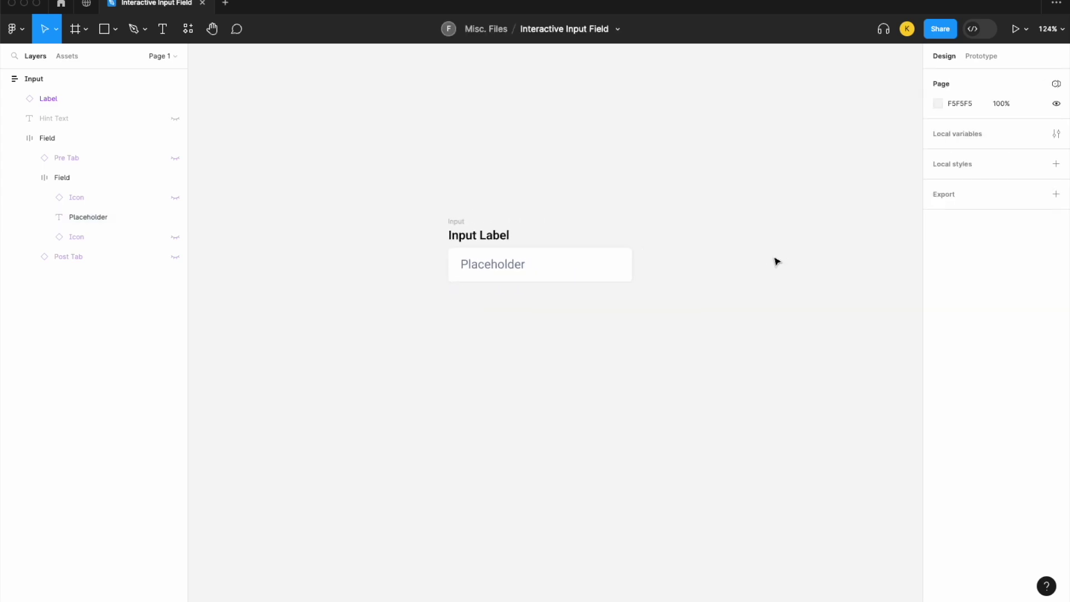
left_click(1056, 134)
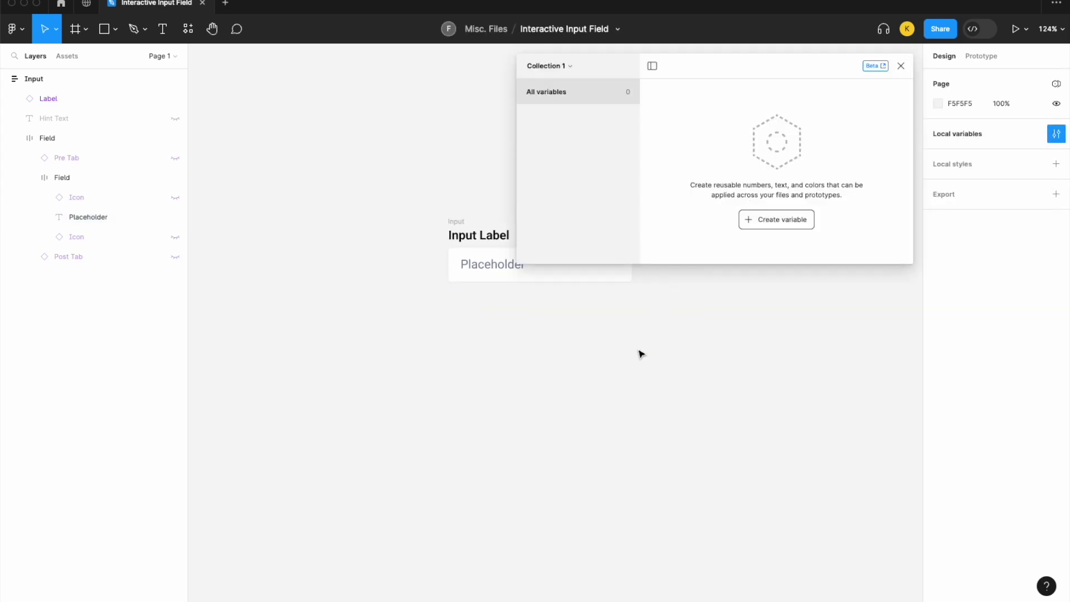
scroll(649, 343, "right", 3)
left_click(777, 221)
left_click(765, 273)
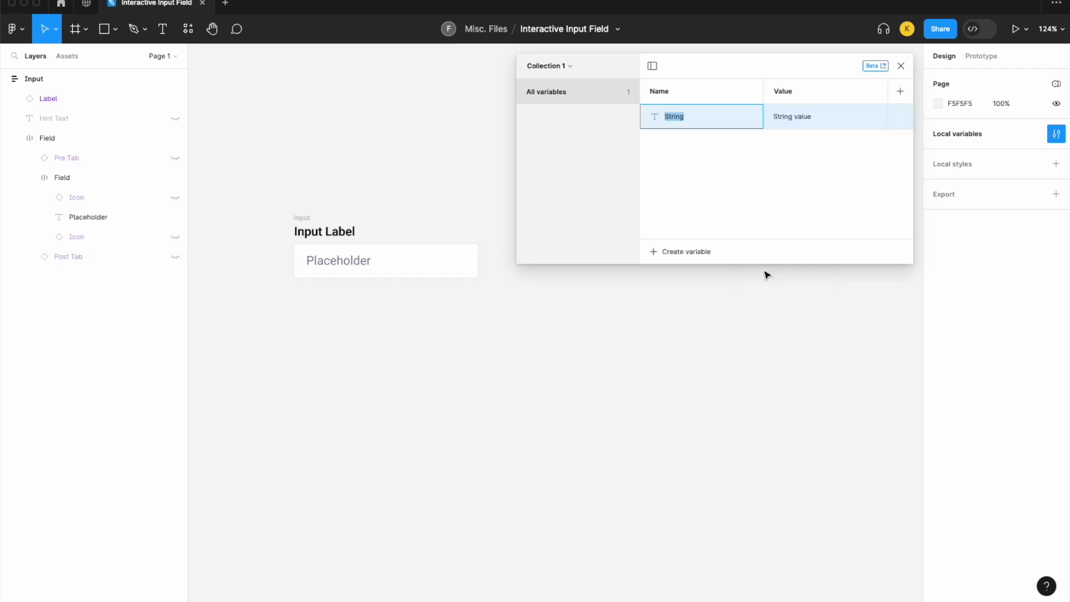
type("Placeholder Text")
left_click(803, 116)
type("Type somethon")
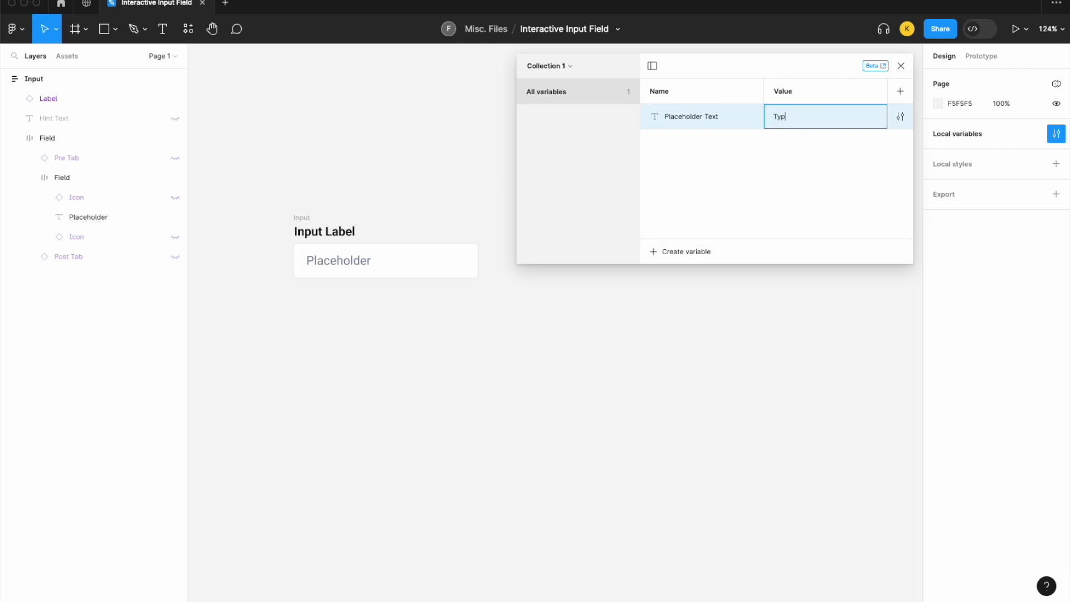
key("BackSpace")
key("BackSpace")
type("ing")
key("Return")
left_click(902, 66)
Apply the Placeholder Text variable to the Placeholder text layer in the input field.
double_click(350, 262)
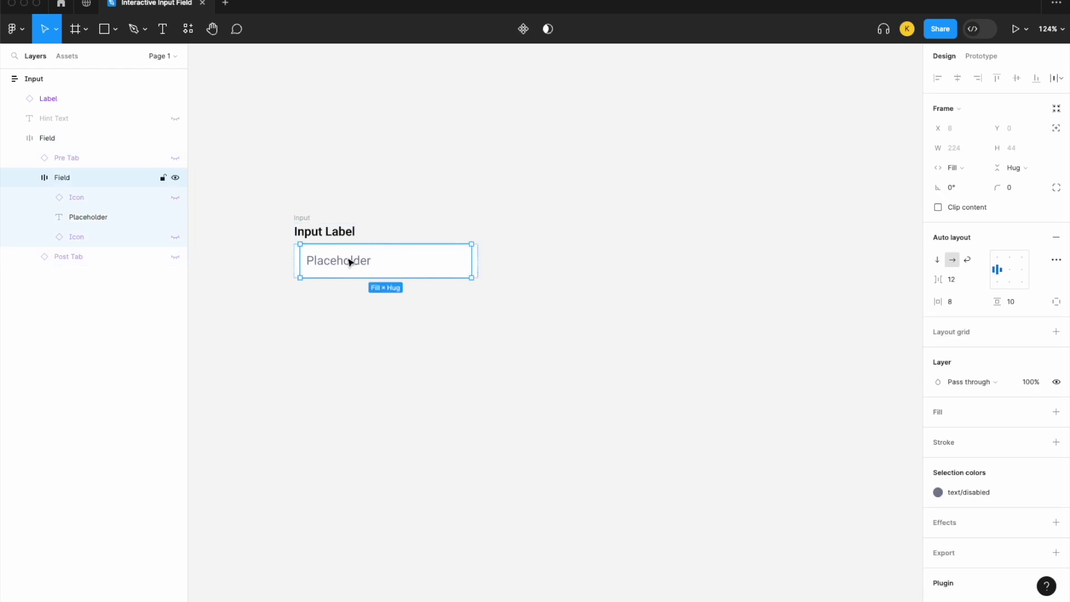
left_click(353, 268)
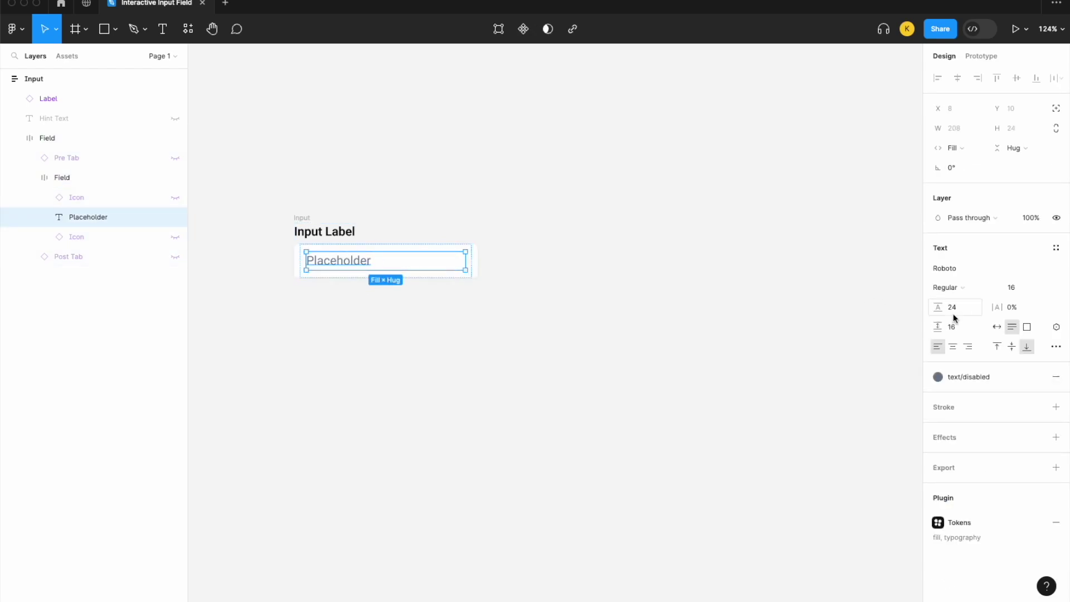
left_click(1058, 328)
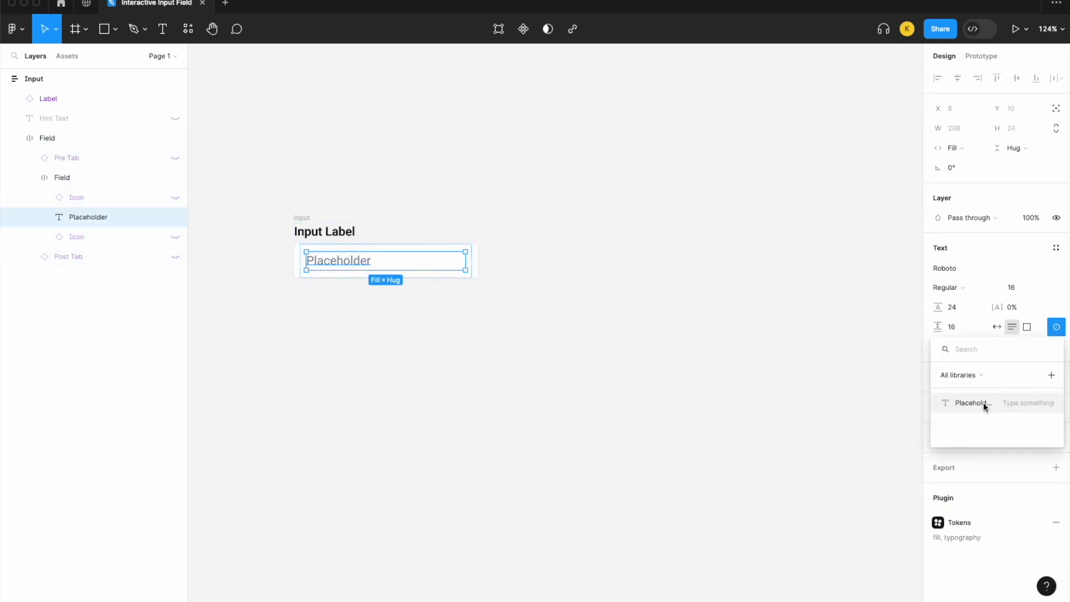
left_click(984, 403)
left_click(478, 361)
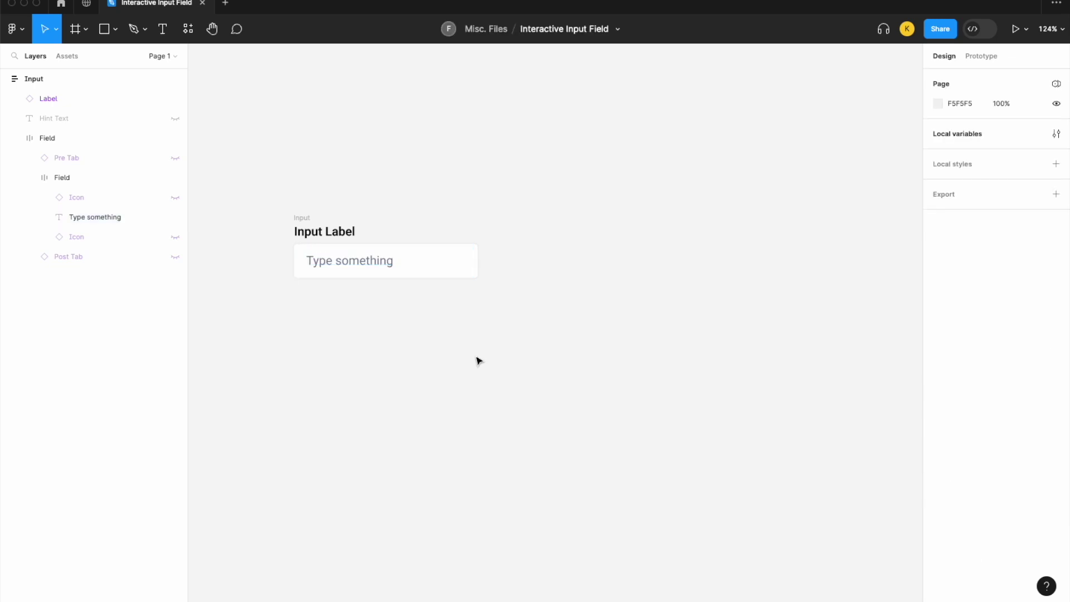
Convert the whole Input frame into a main component.
scroll(375, 268, "left", 3)
scroll(375, 268, "up", 3)
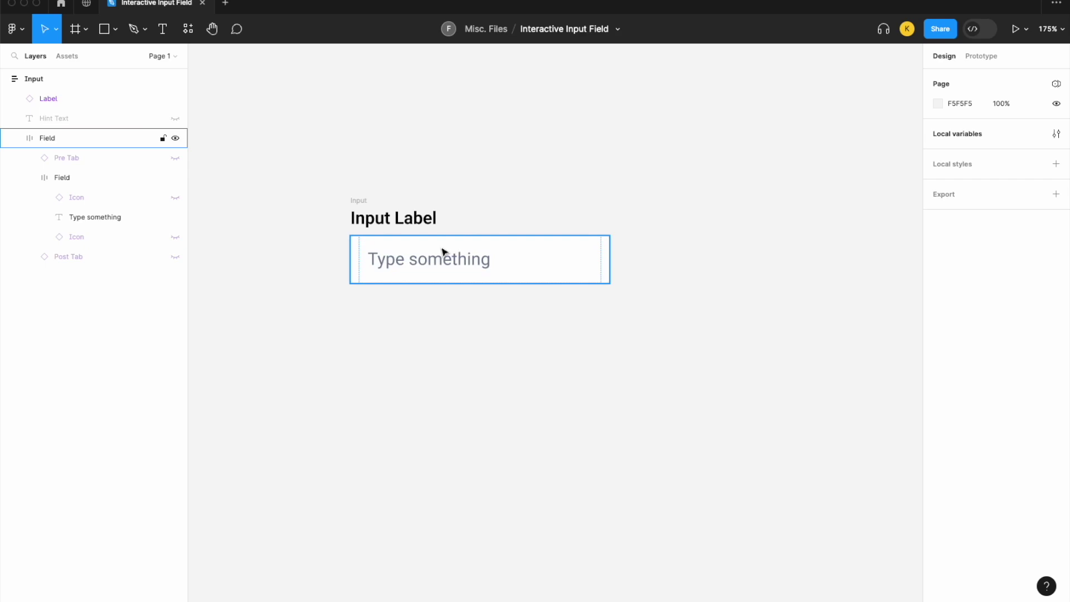
left_click(359, 201)
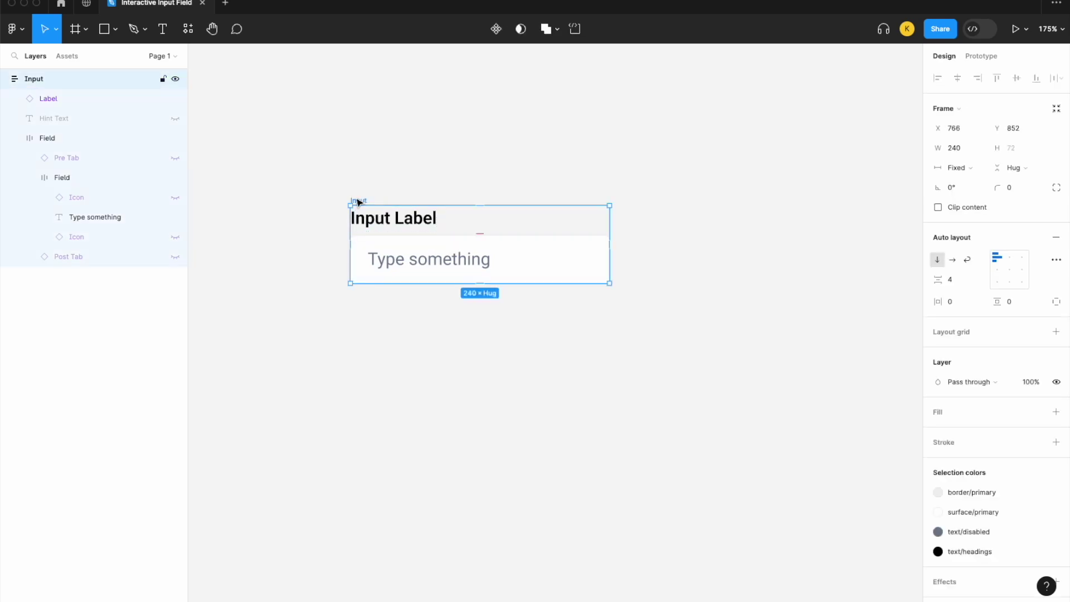
right_click(357, 197)
left_click(408, 461)
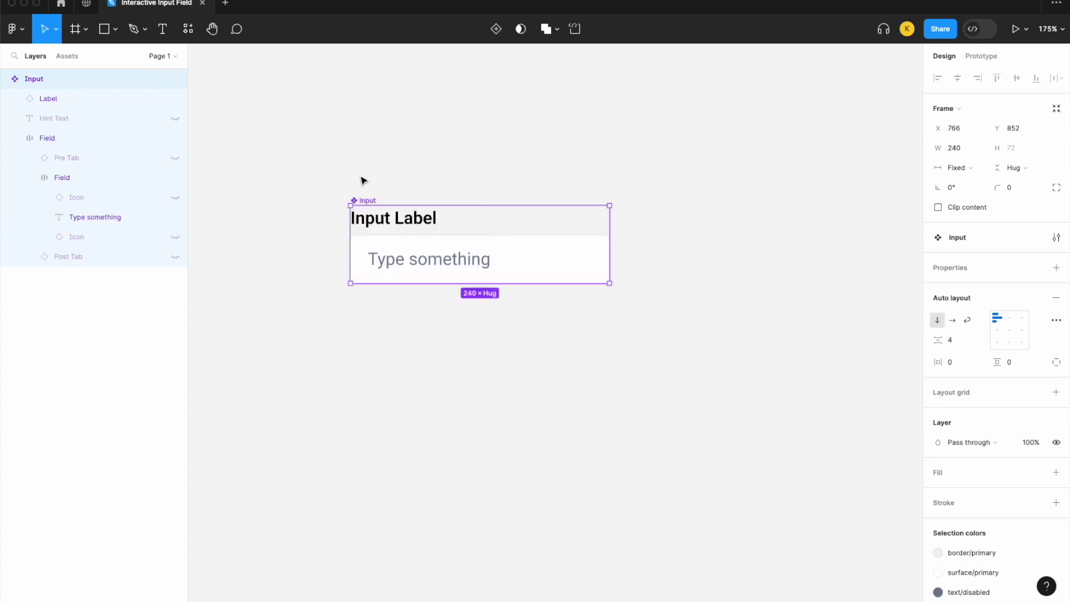
Add a second variant to the Input component and name its variant value Filled.
right_click(363, 202)
mouse_move(422, 434)
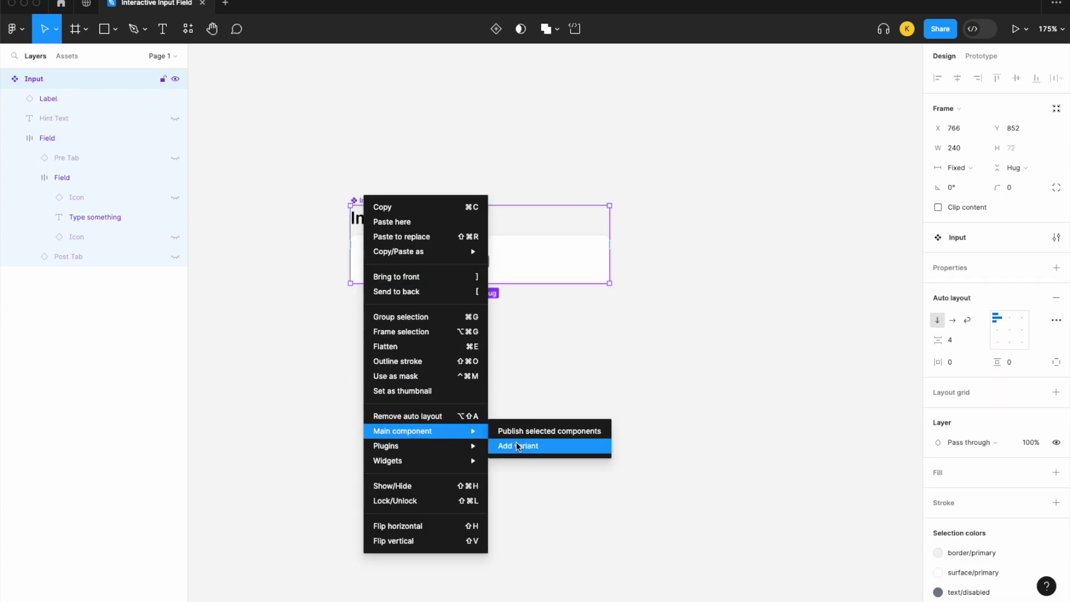
left_click(523, 446)
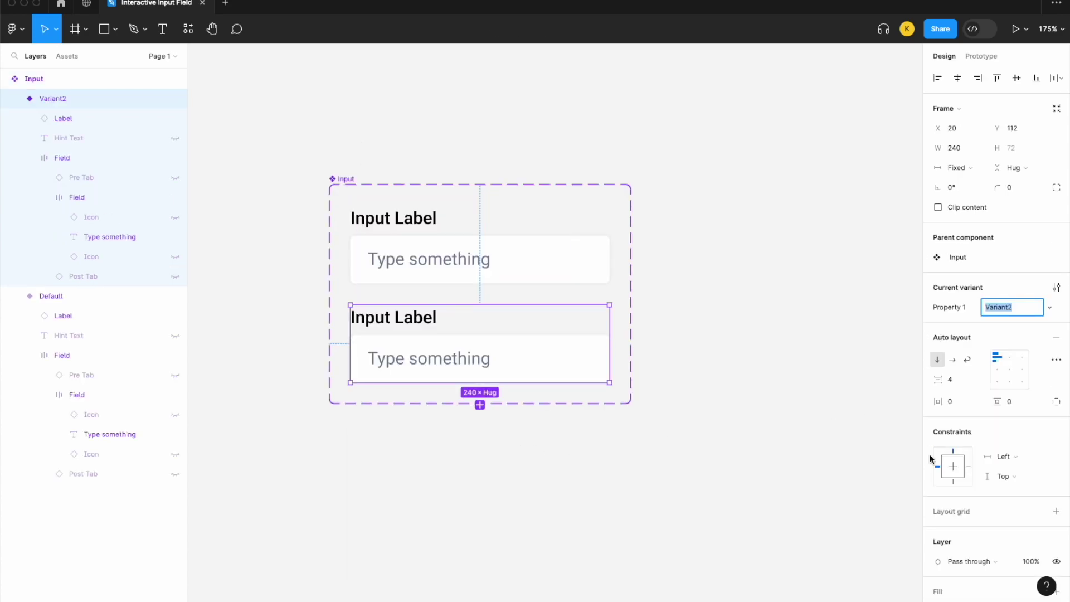
type("Filled")
key("Return")
Rename the variant property to Type and set the upper variant's value to Empty.
double_click(960, 308)
type("Type")
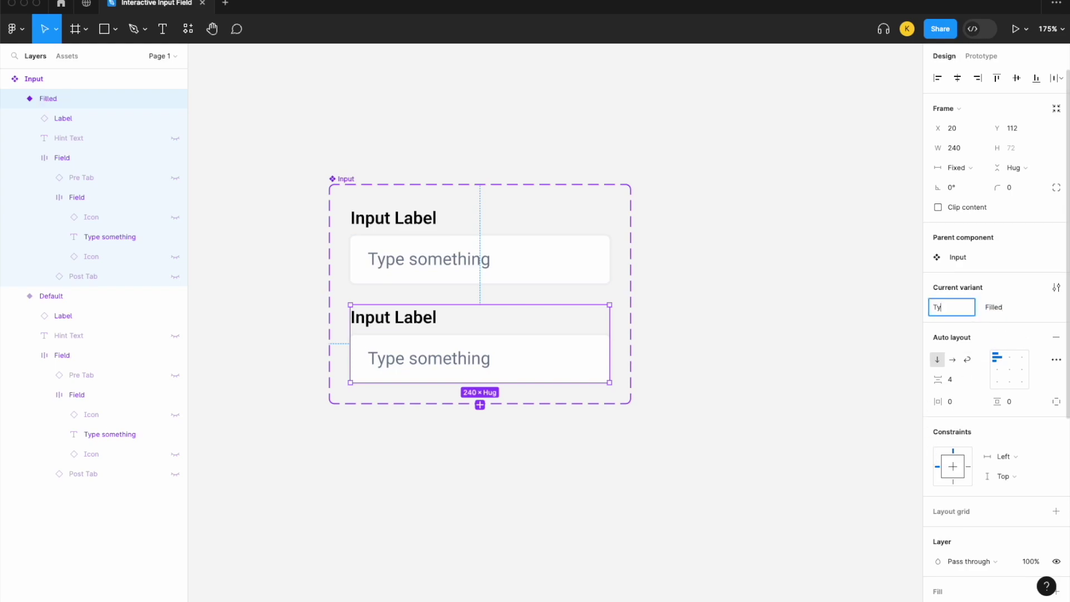
key("Return")
left_click(507, 236)
double_click(996, 307)
type("Empty")
key("Return")
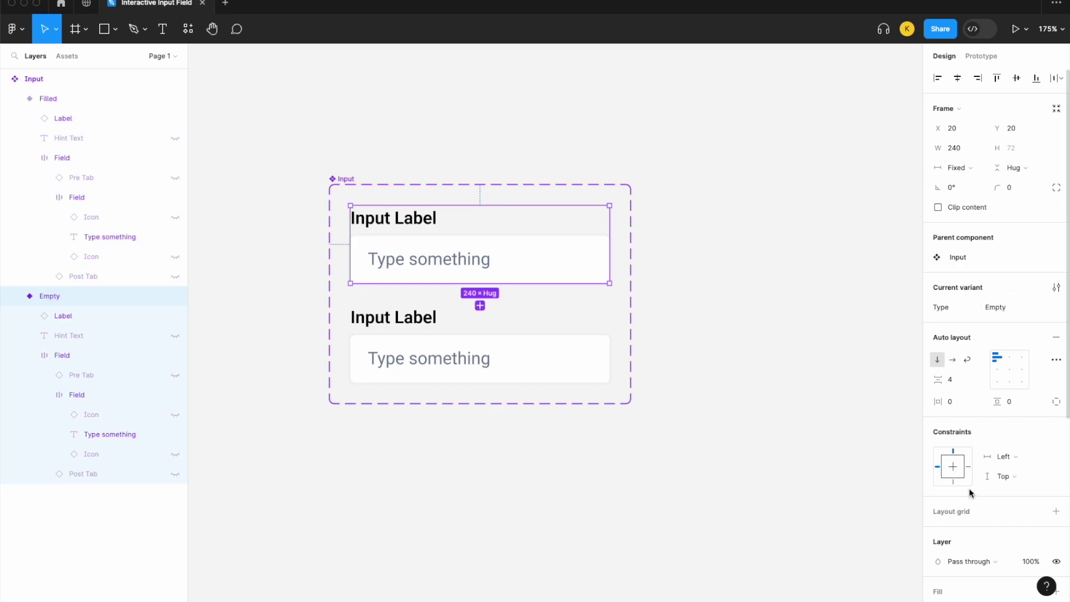
Change the "Type something" text in the Filled variant to the text/body color style.
scroll(937, 489, "down", 2)
double_click(419, 367)
double_click(419, 367)
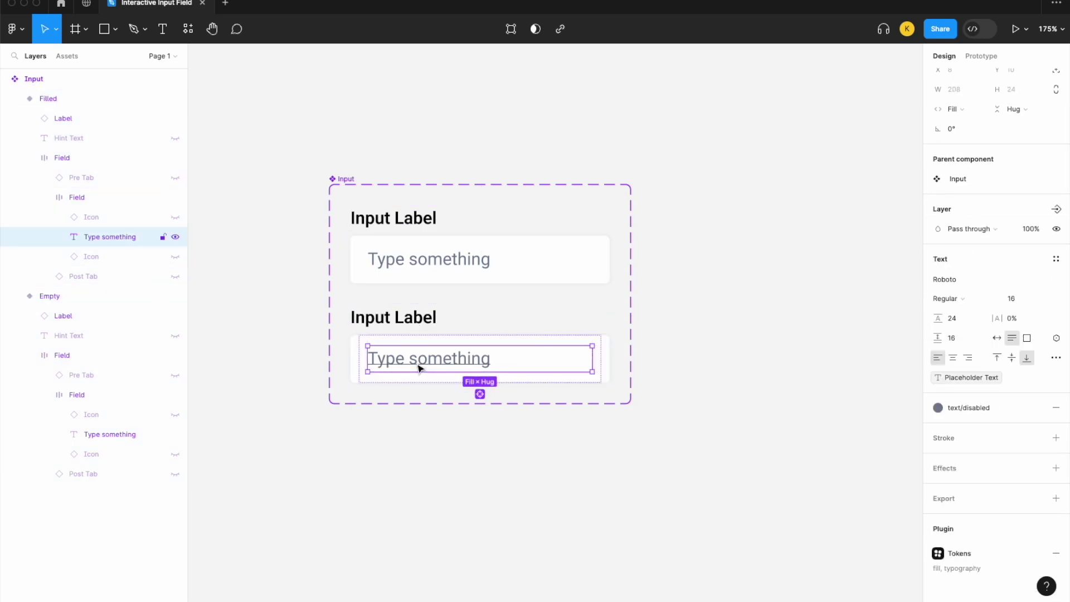
left_click(974, 412)
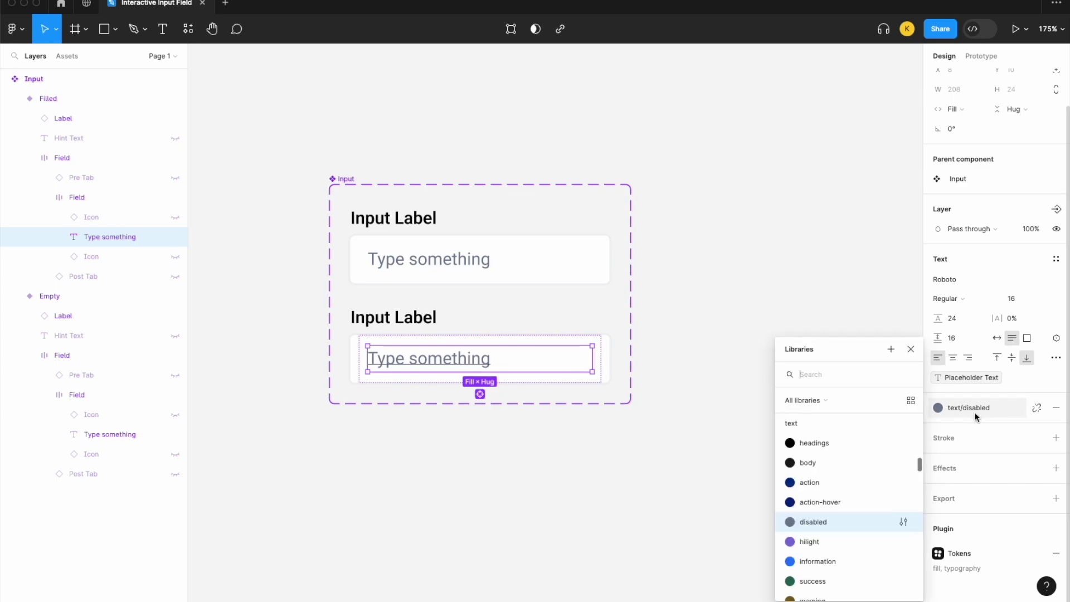
left_click(829, 467)
left_click(684, 423)
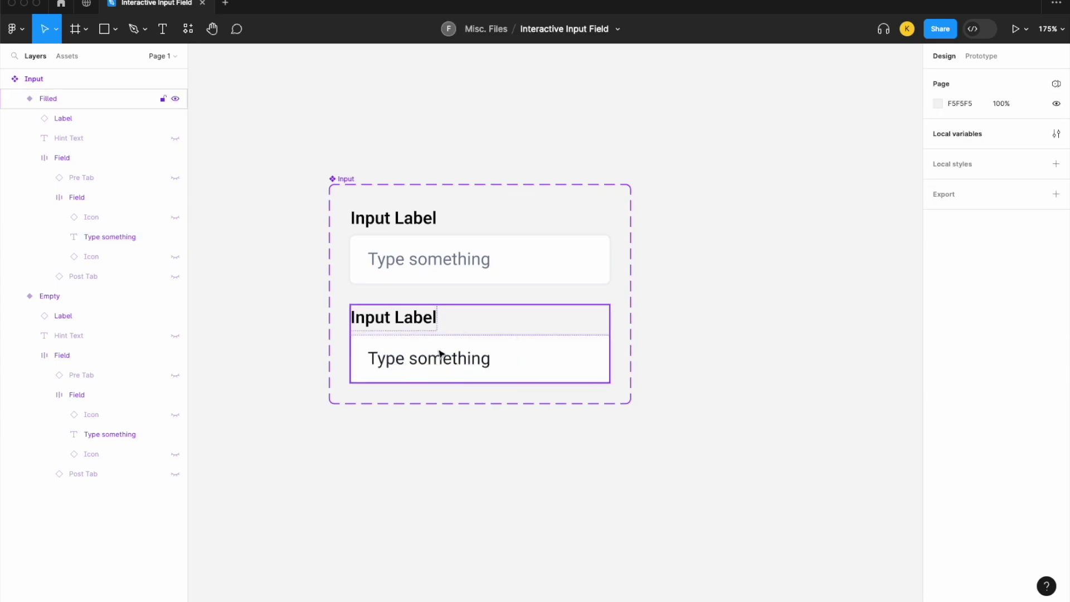
Change the label text to First Name in both the Empty and the Filled variant of the Input component.
double_click(399, 216)
double_click(398, 214)
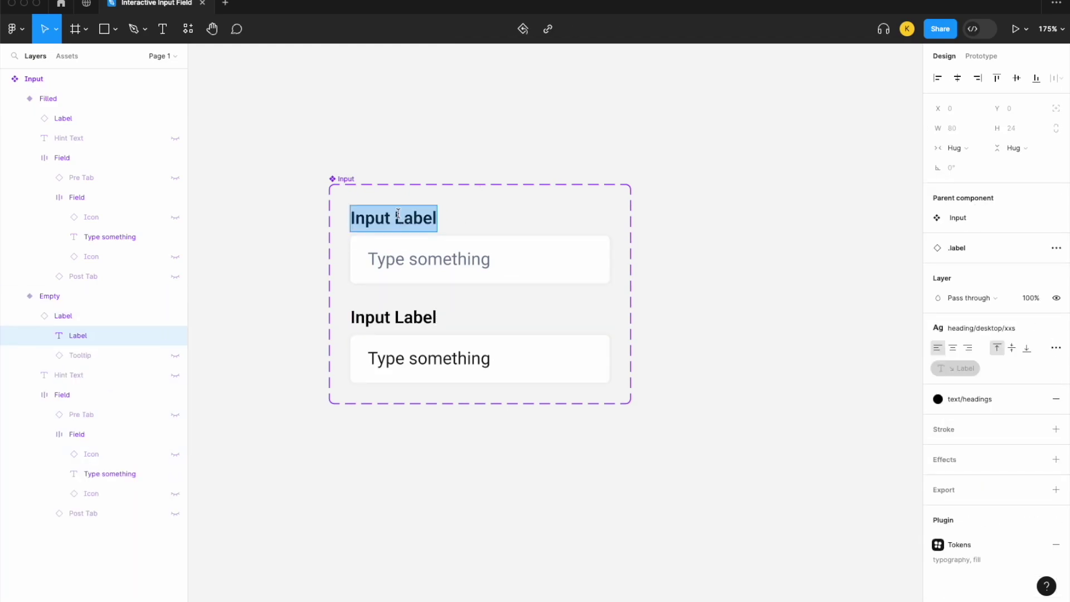
type("First Name")
key("Escape")
left_click(410, 316)
double_click(410, 317)
type("First Name")
left_click(749, 262)
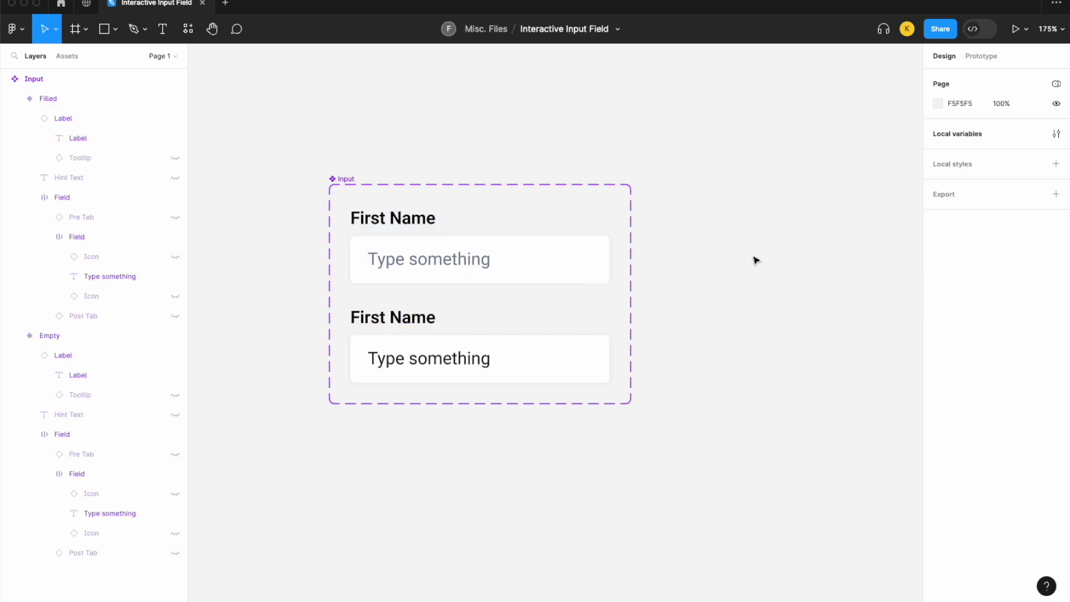
Add a prototype connection from the Empty variant to the Filled variant: On click, Change to Filled, Instant.
scroll(742, 261, "down", 3)
left_click(641, 262)
left_click(982, 56)
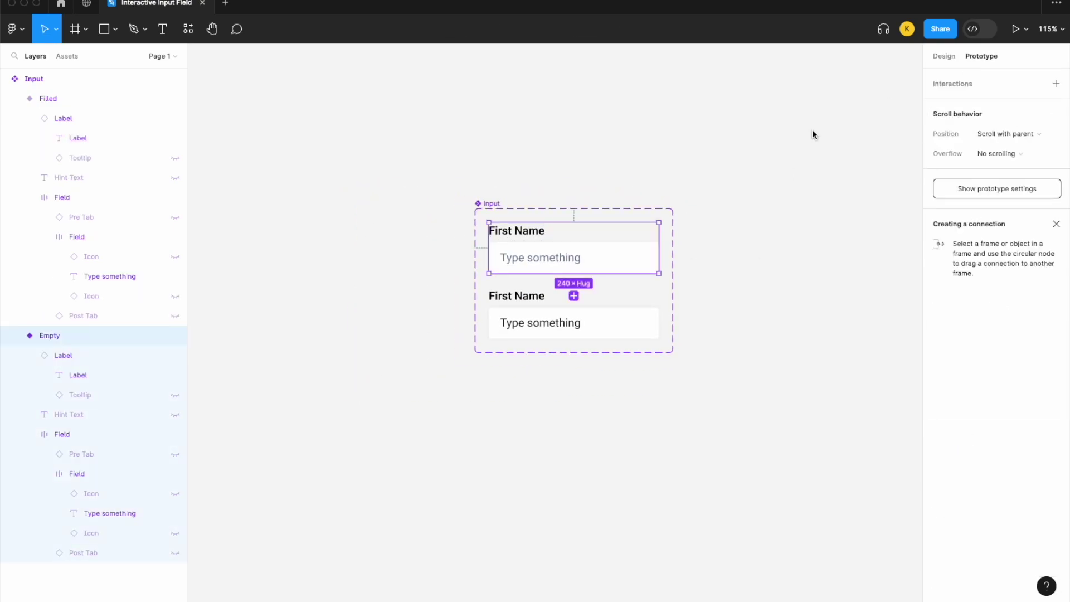
scroll(674, 224, "up", 5)
left_click_drag(650, 277, 593, 384)
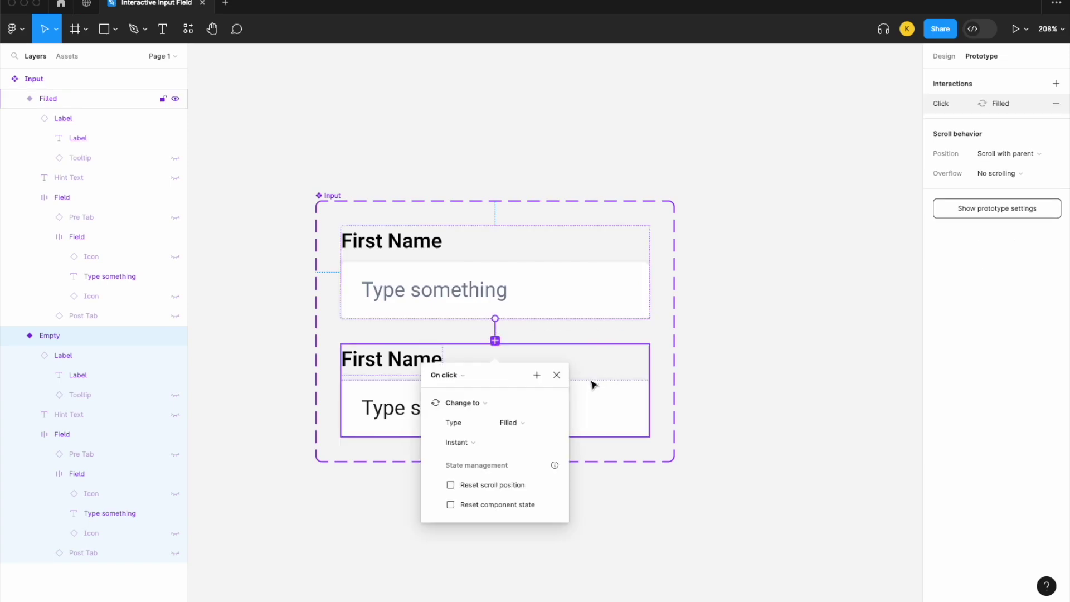
left_click(556, 376)
left_click(760, 252)
Place an instance of the Filled variant on the empty canvas beside the Input component set.
scroll(760, 251, "down", 4)
left_click(610, 349)
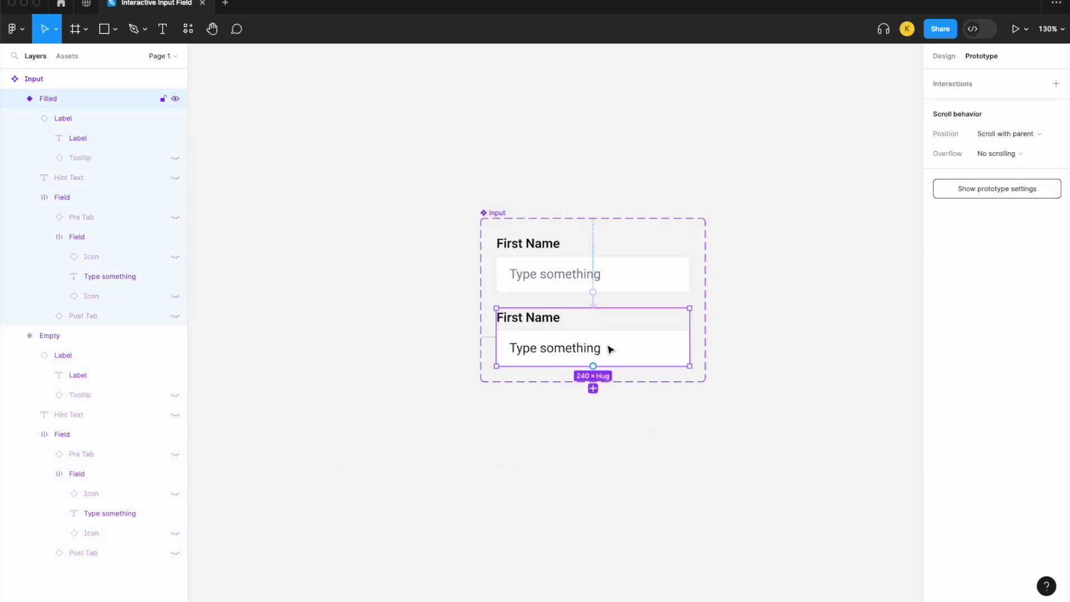
left_click(946, 55)
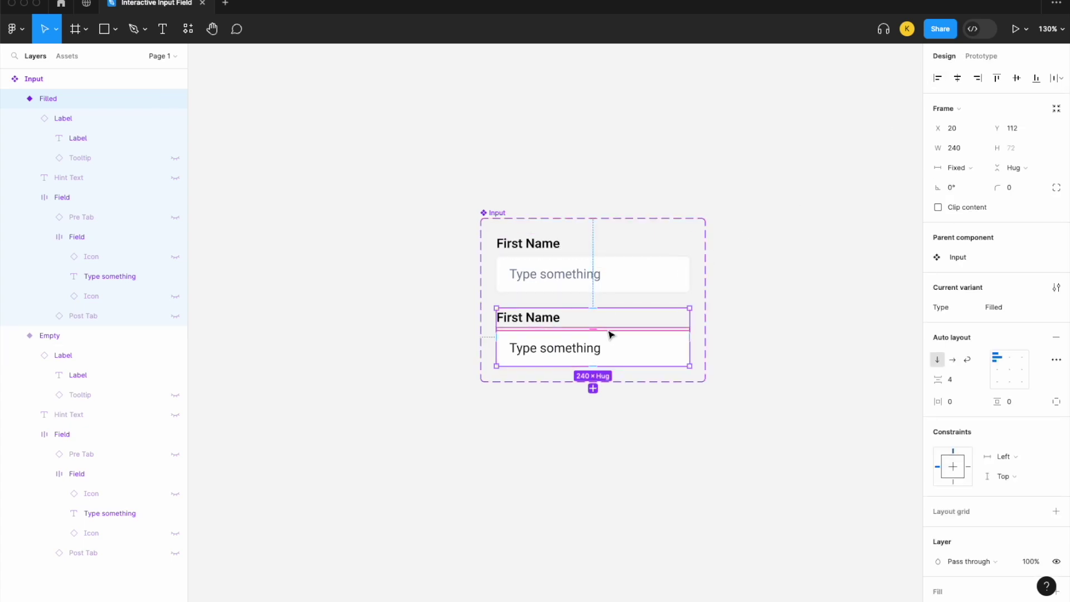
left_click_drag(607, 333, 932, 314)
scroll(765, 328, "down", 5)
left_click(764, 327)
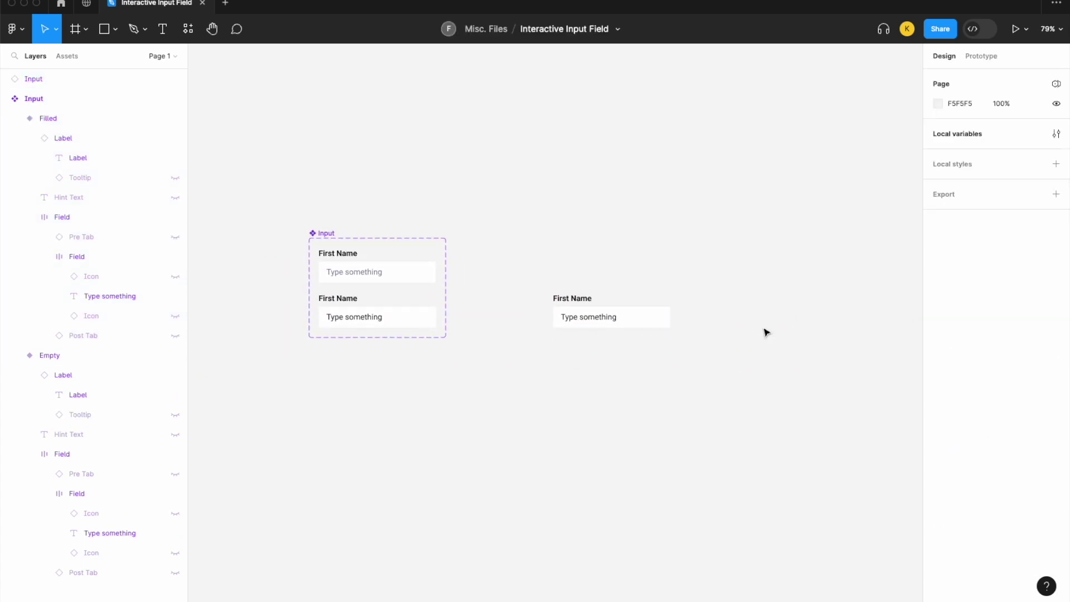
Draw a frame of about 528 × 359 around the Input instance beside the component set.
left_click(86, 29)
left_click(78, 56)
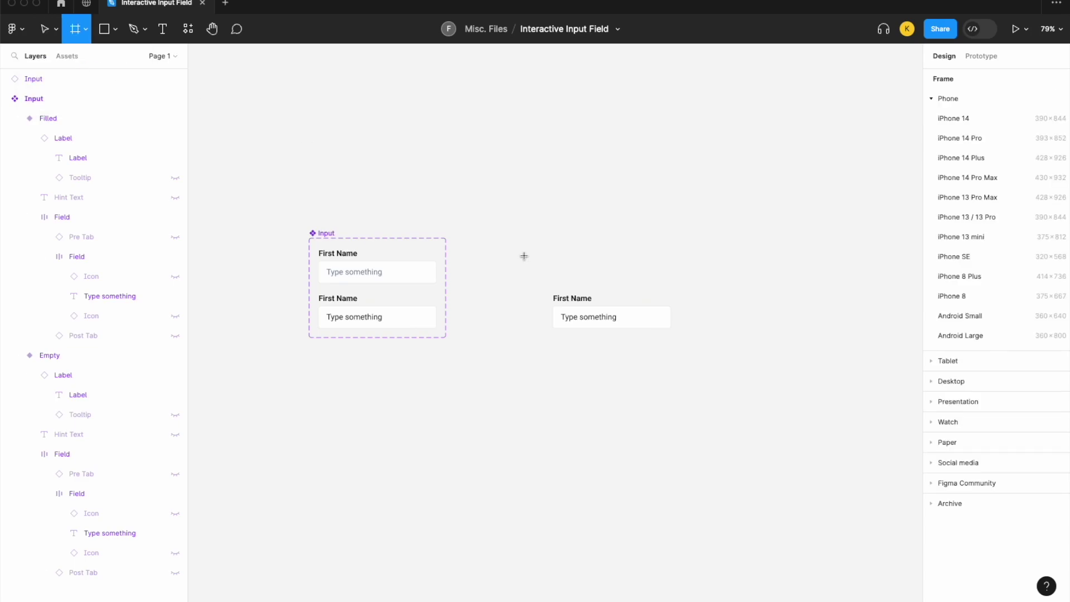
left_click_drag(492, 250, 751, 424)
left_click(812, 349)
left_click(506, 245)
Set the framed Input instance's Type to Empty and shift it slightly within the frame.
left_click(615, 315)
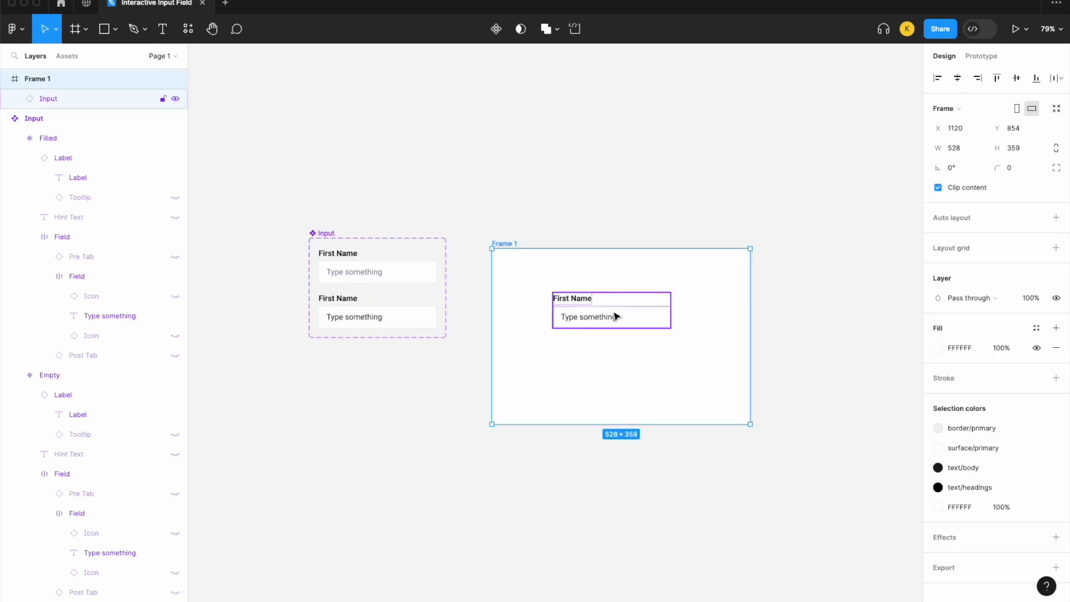
left_click(1011, 258)
left_click(997, 256)
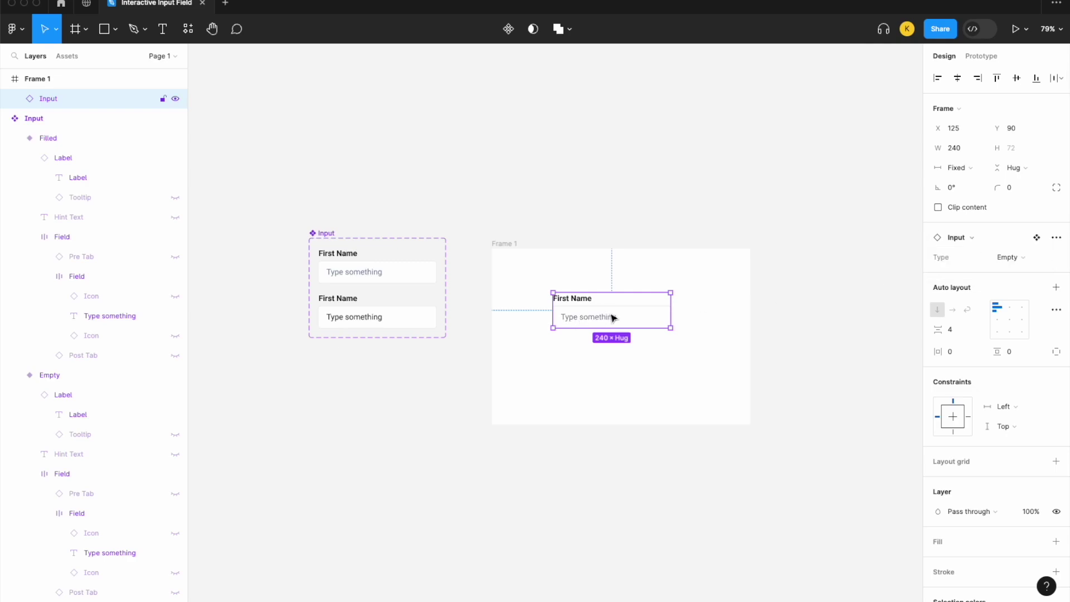
left_click_drag(614, 318, 615, 322)
Present Frame 1, test the First Name field's switch to its filled state, and return to the design file.
left_click(502, 236)
left_click(501, 244)
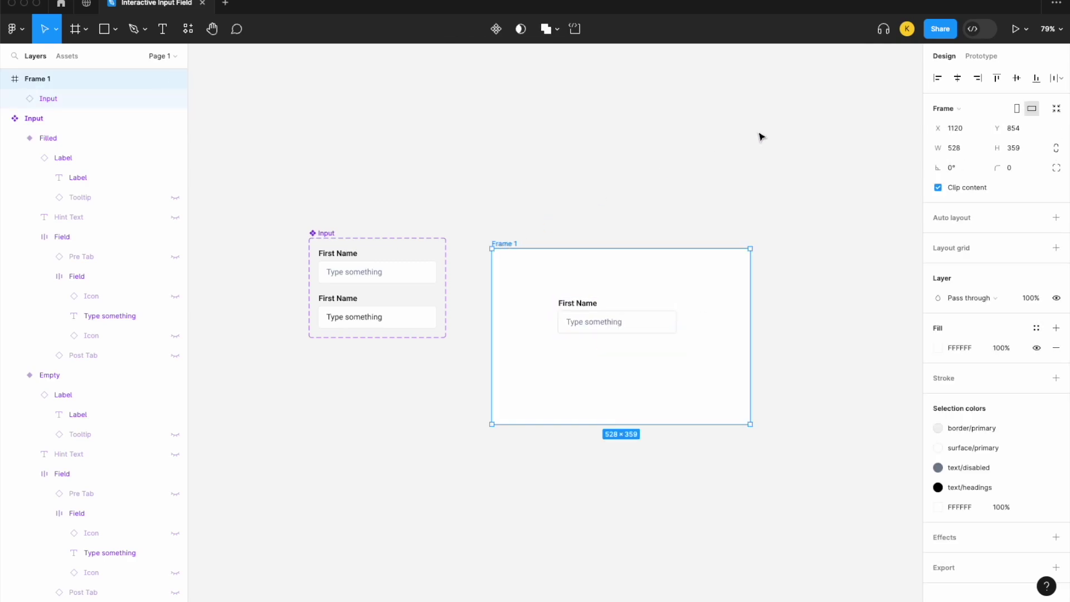
left_click(1026, 29)
left_click(1009, 56)
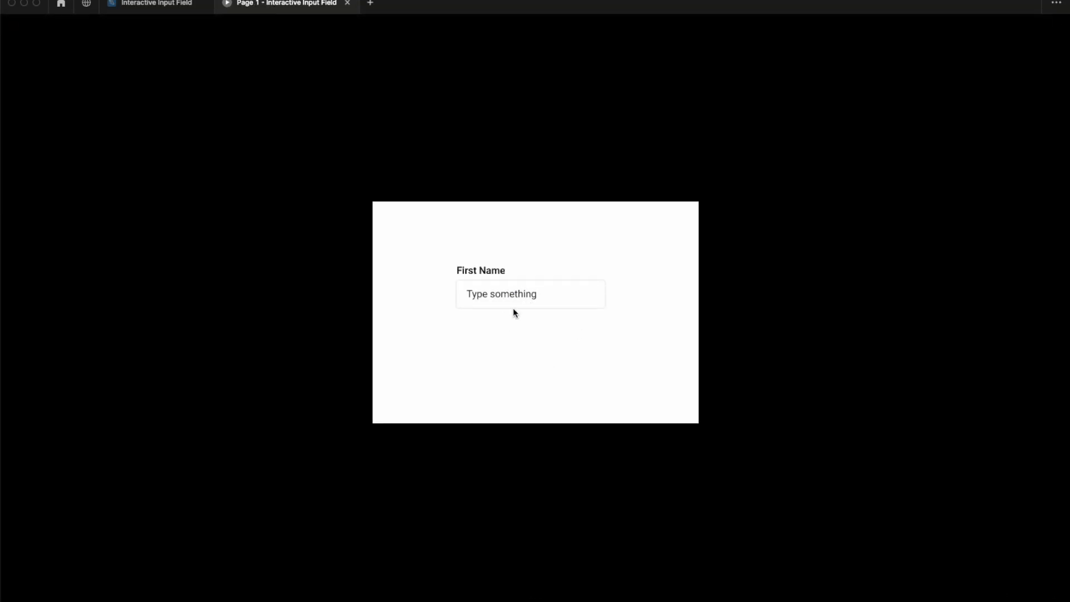
left_click(168, 5)
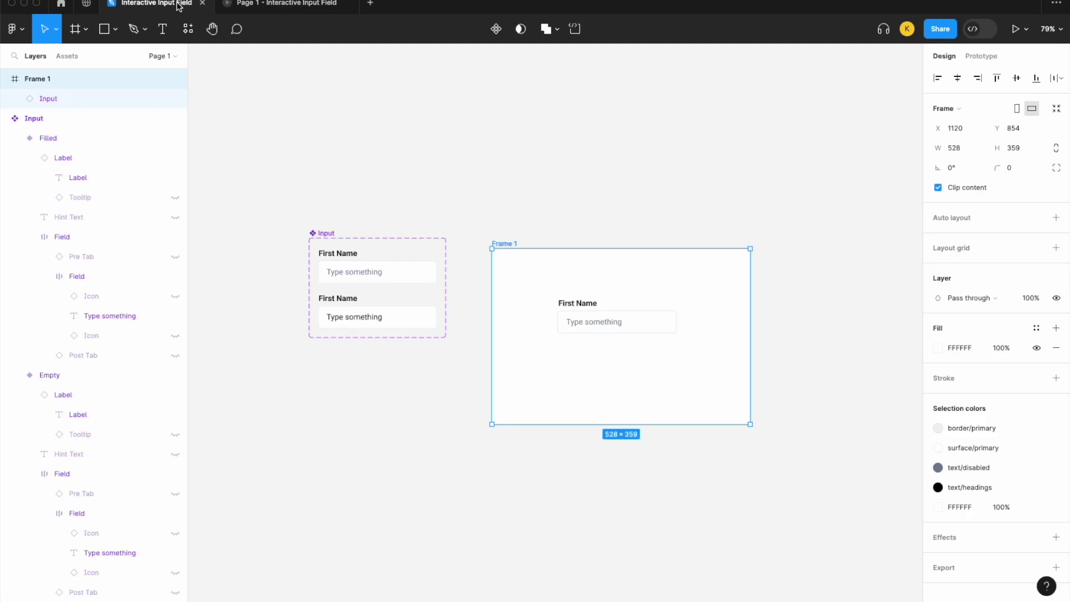
left_click(484, 172)
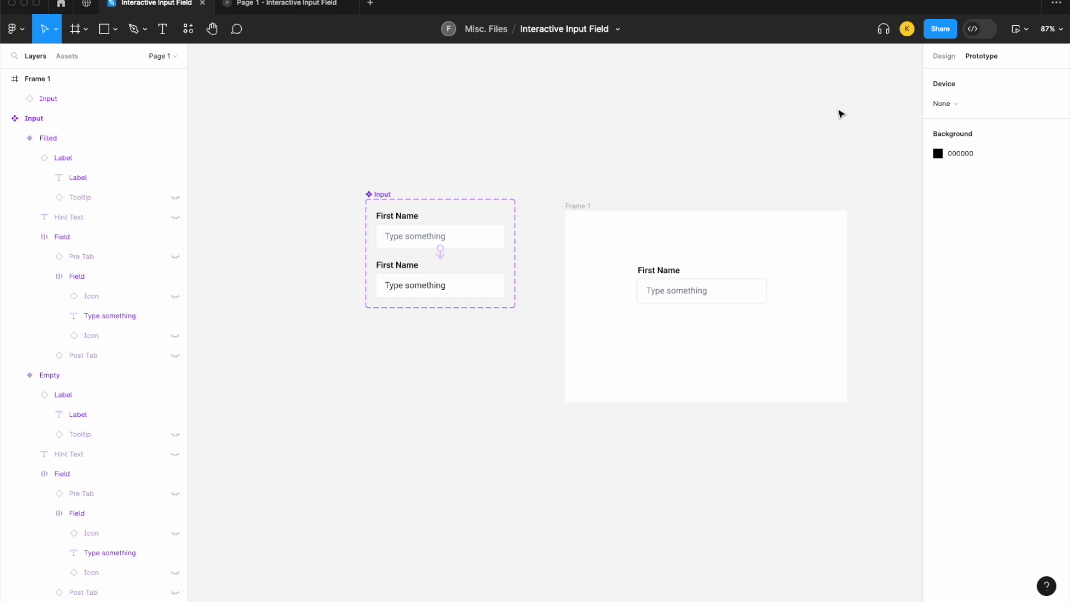
Add an interaction to the Filled variant with the Key/Gamepad trigger set to the letter A.
left_click(943, 56)
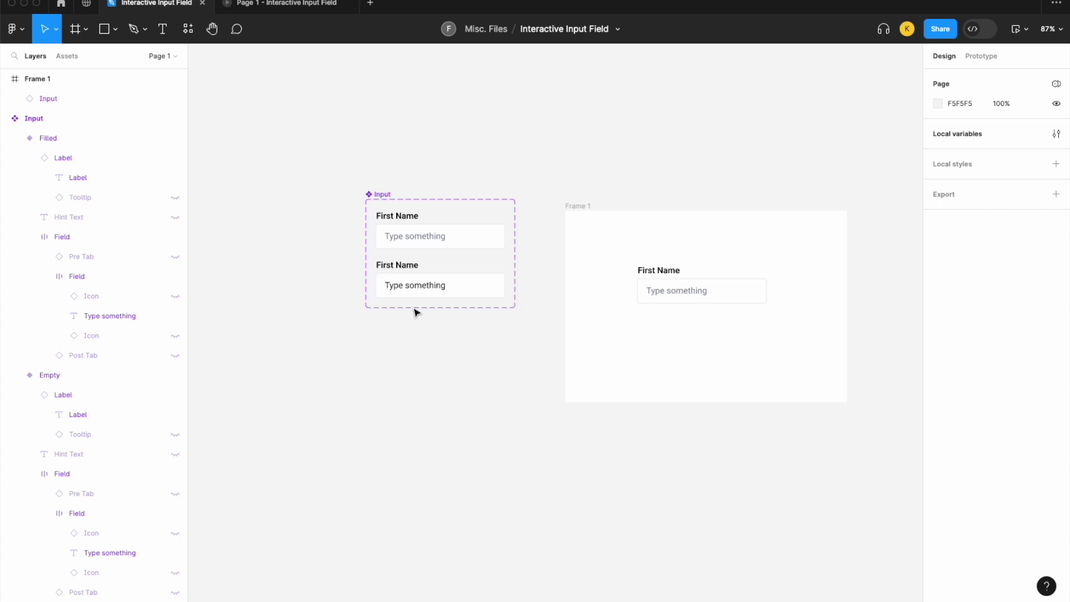
left_click(476, 285)
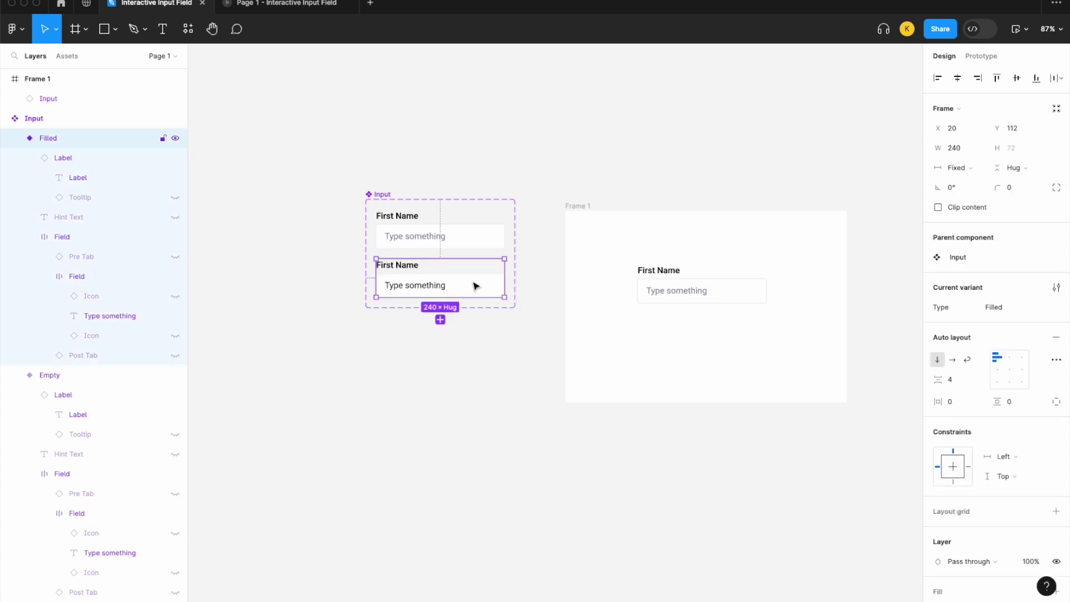
scroll(475, 286, "up", 3)
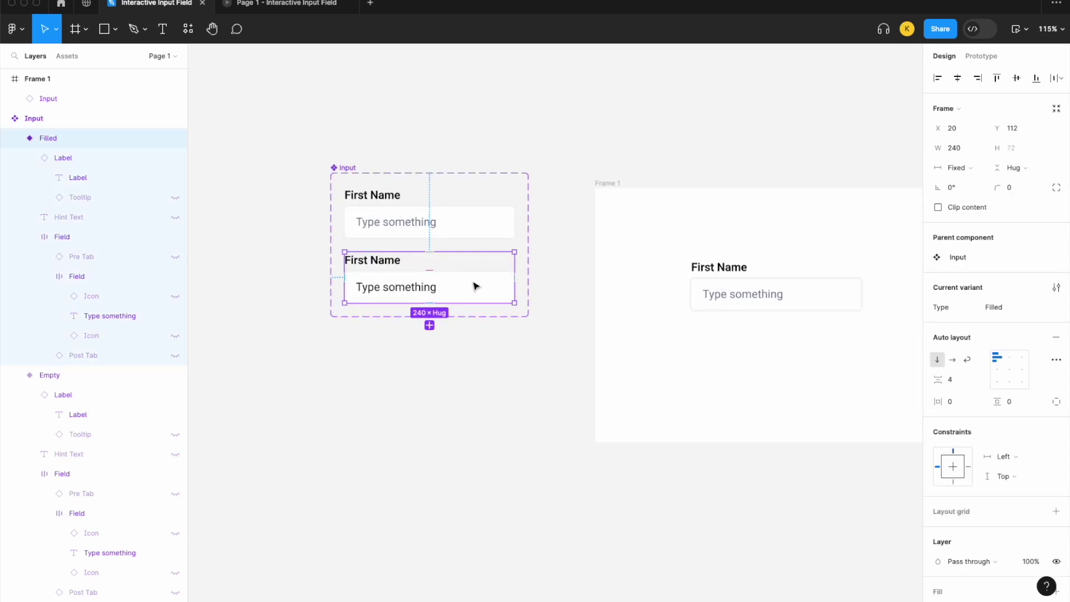
left_click(982, 62)
left_click(1056, 83)
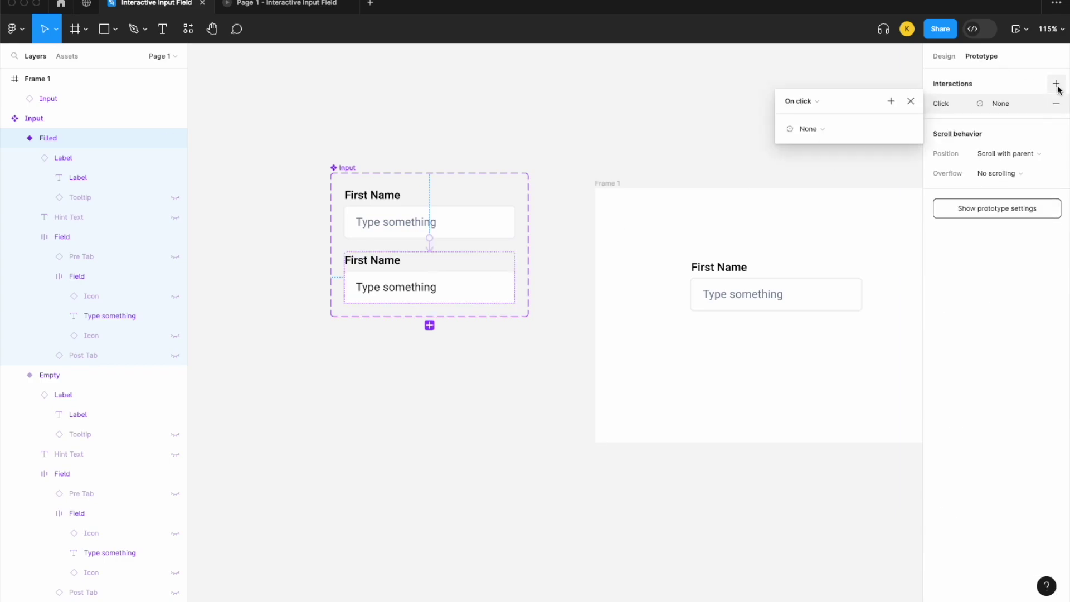
left_click(803, 102)
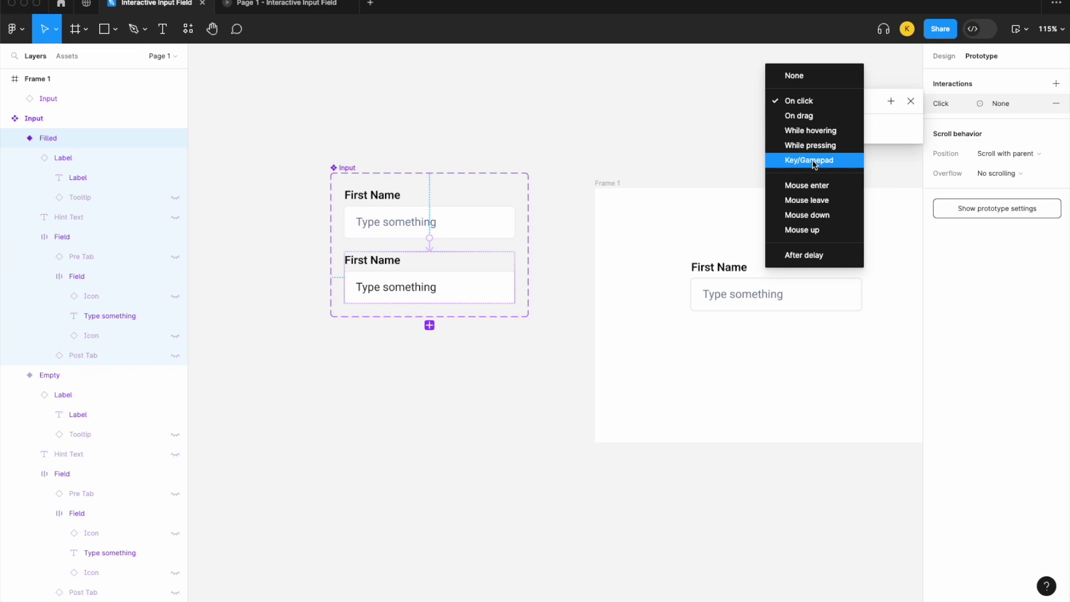
left_click(813, 162)
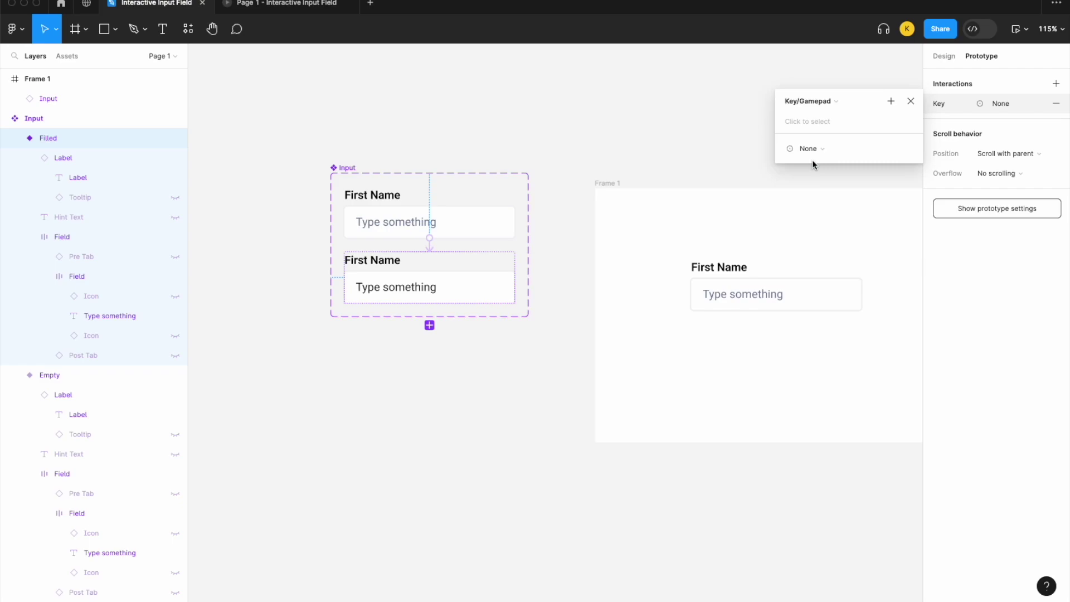
key("a")
Make the A-key interaction's action Conditional, with the condition Placeholder Text == "Type something".
left_click(810, 150)
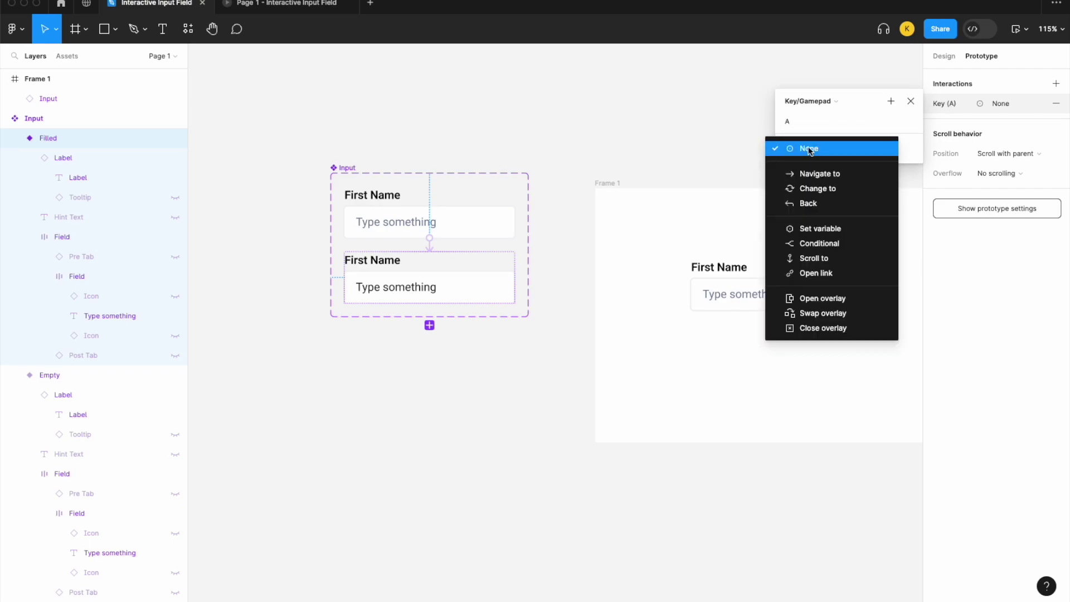
left_click(817, 243)
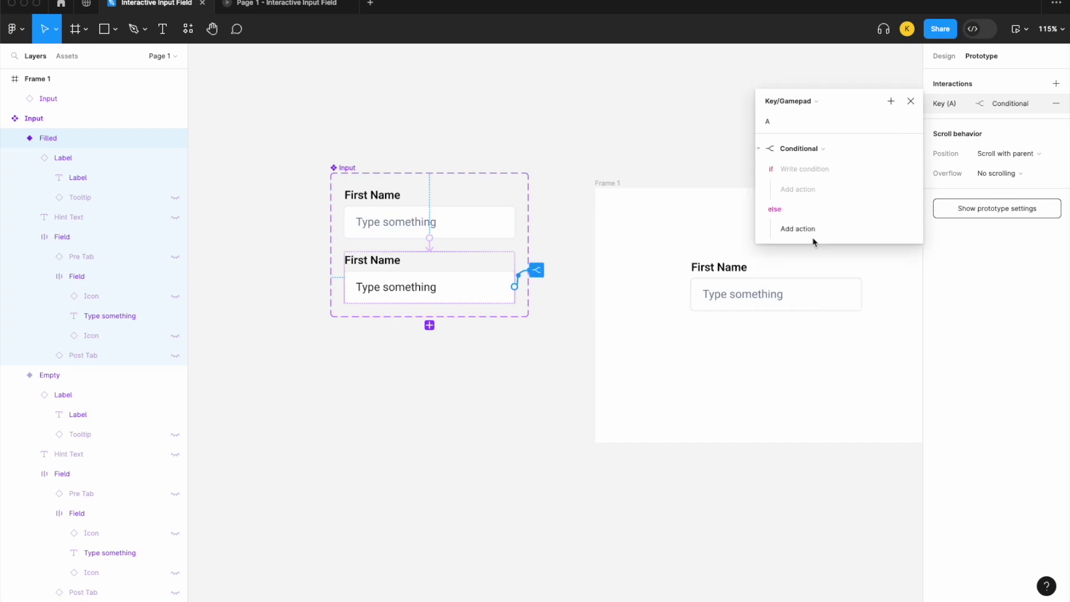
left_click(807, 170)
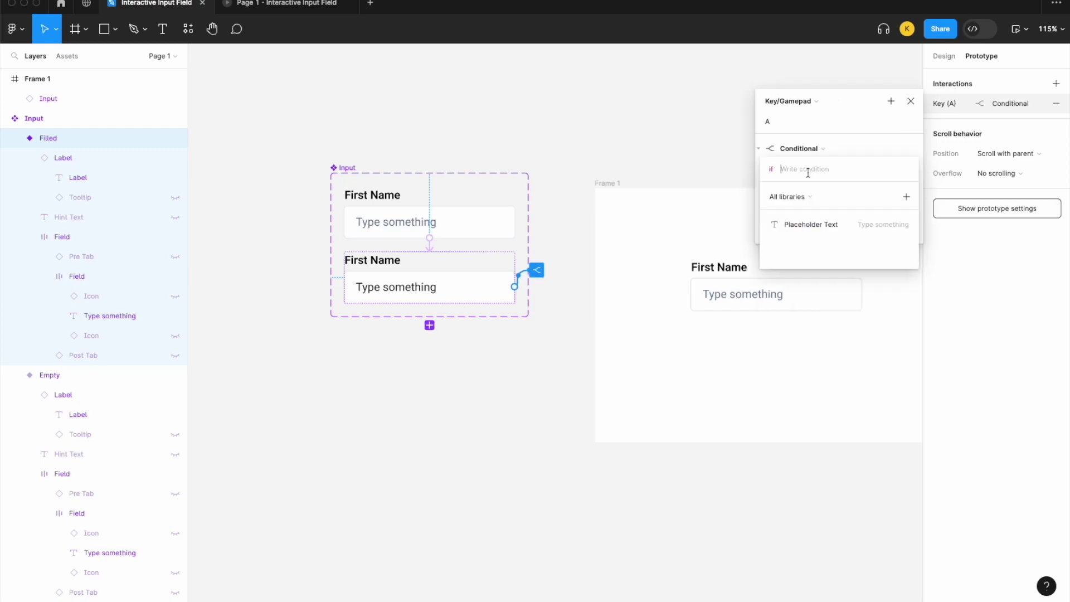
left_click(805, 224)
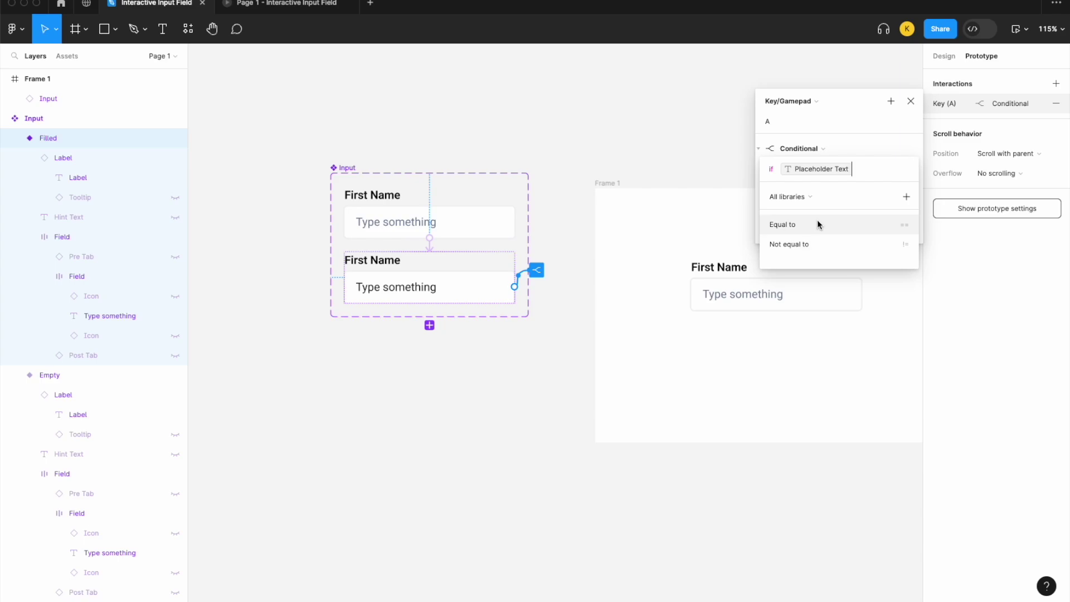
left_click(818, 223)
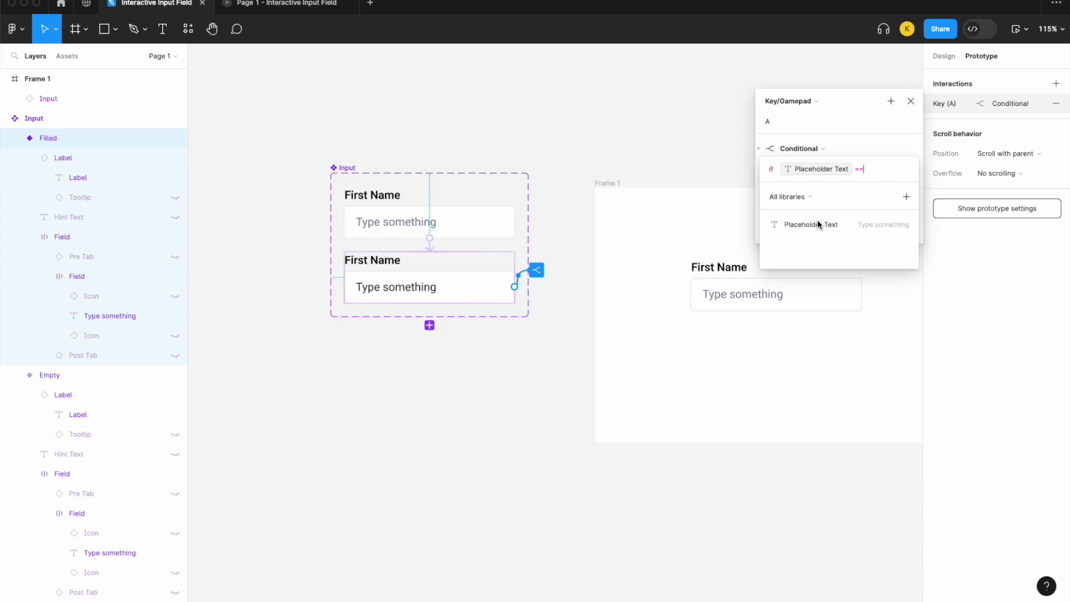
type("'Type something\" !=")
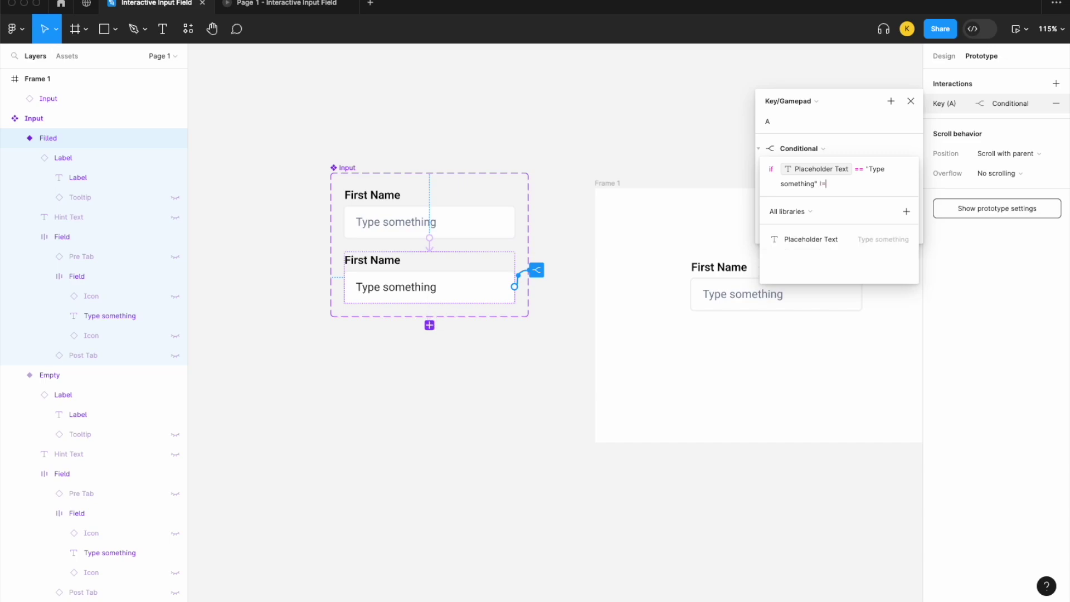
left_click(850, 127)
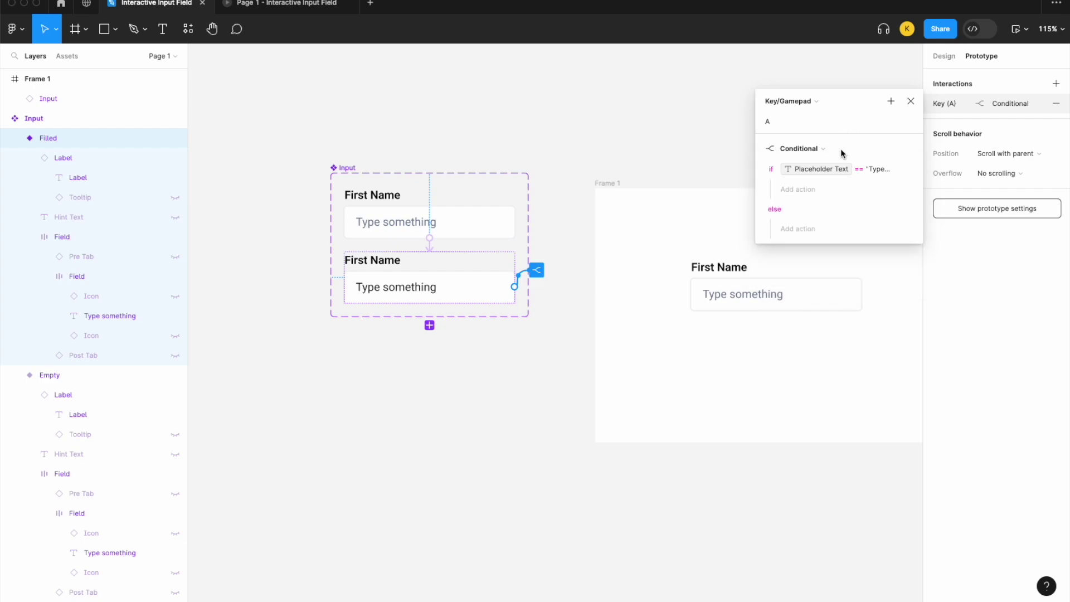
Under the if branch, add a Set variable action that sets Placeholder Text to "a".
left_click(807, 188)
left_click(809, 269)
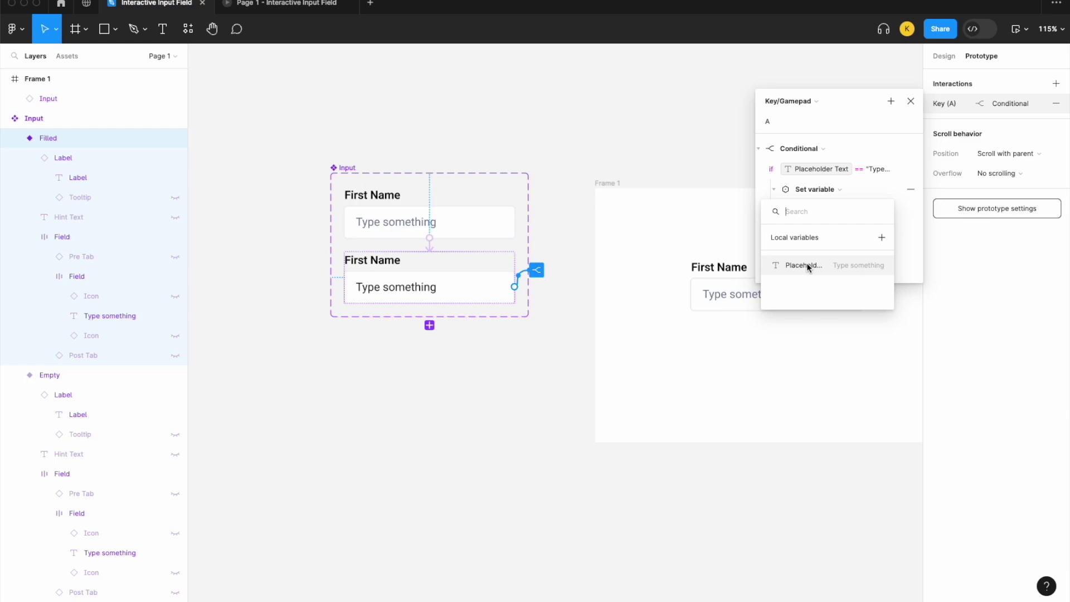
left_click(807, 265)
type("\"a\"")
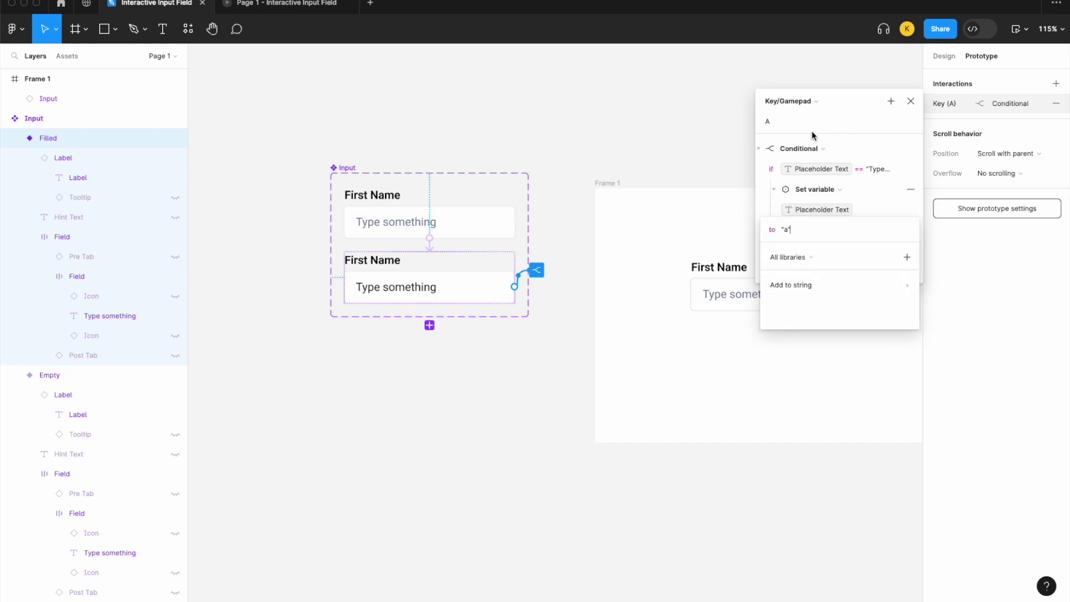
key("Return")
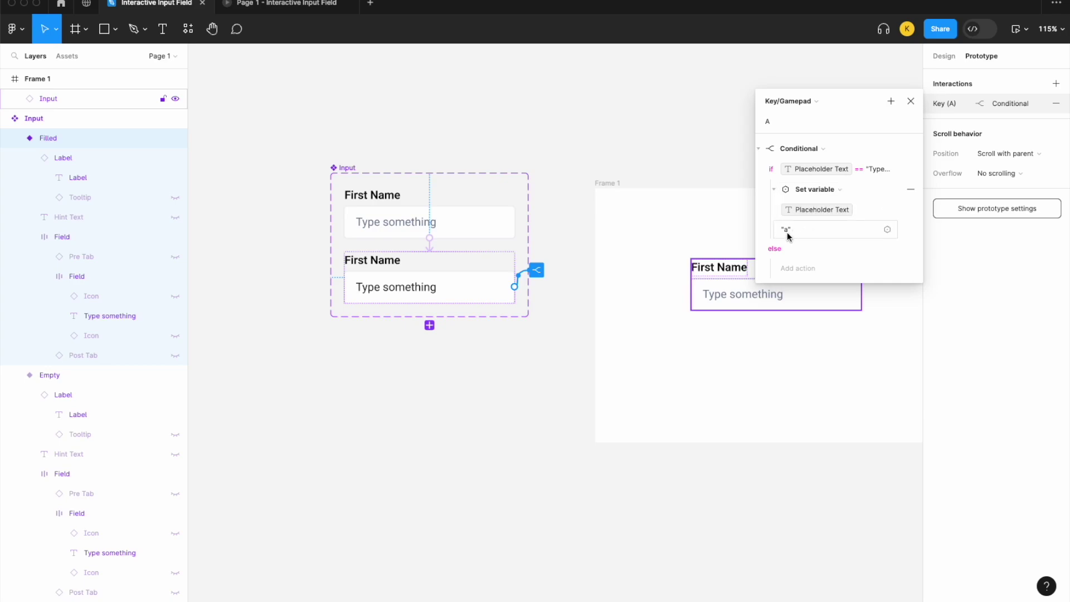
Present the prototype again to test the First Name field, and return to the design file to inspect the instance in Frame 1.
scroll(686, 132, "right", 3)
scroll(686, 132, "down", 1)
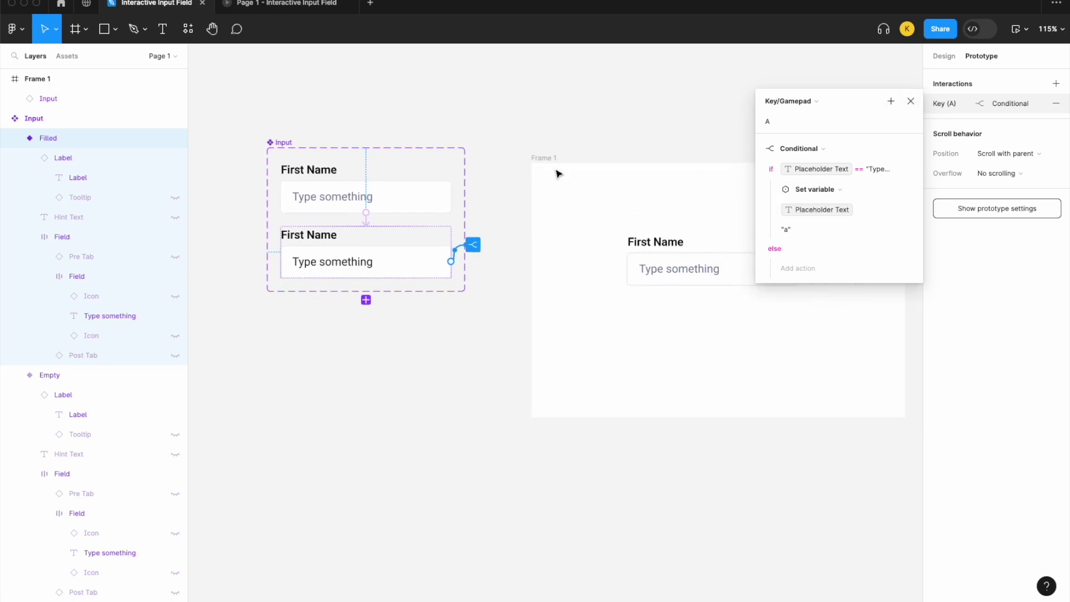
scroll(529, 164, "right", 2)
left_click(499, 156)
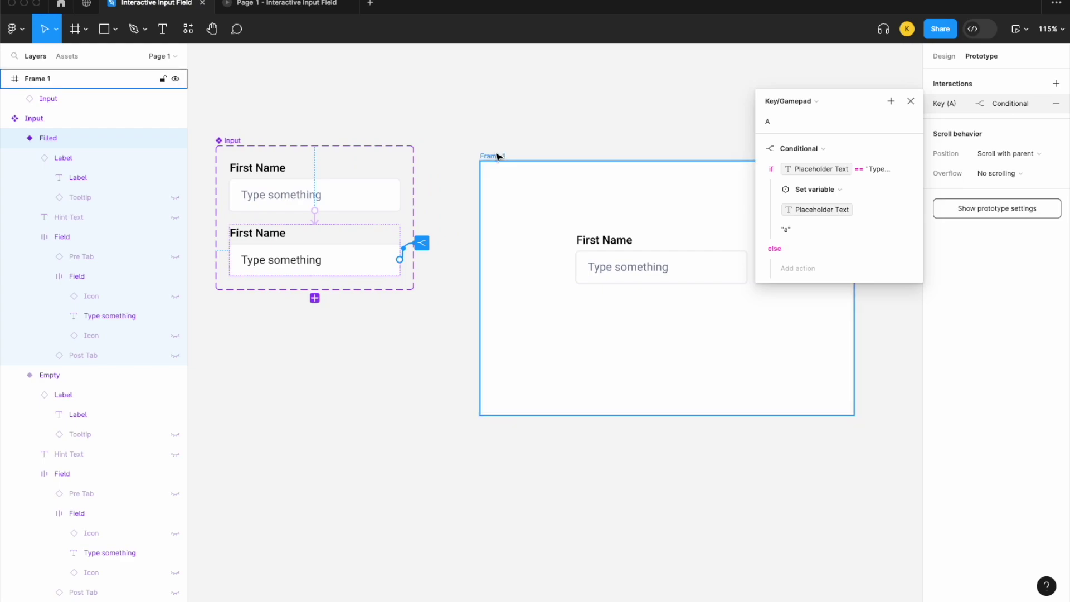
left_click(1019, 29)
left_click(1000, 62)
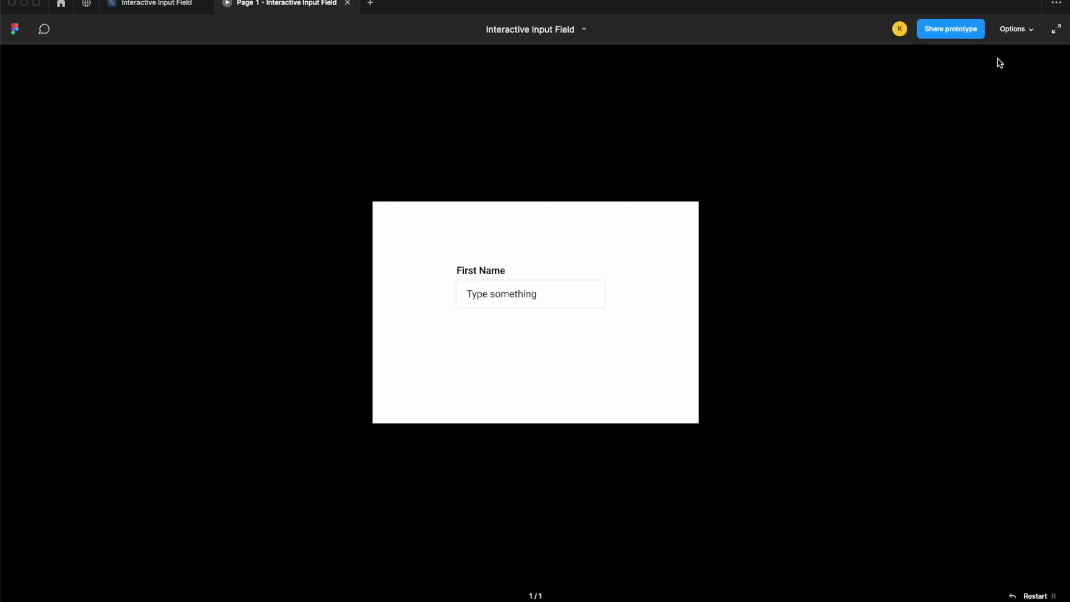
left_click(512, 293)
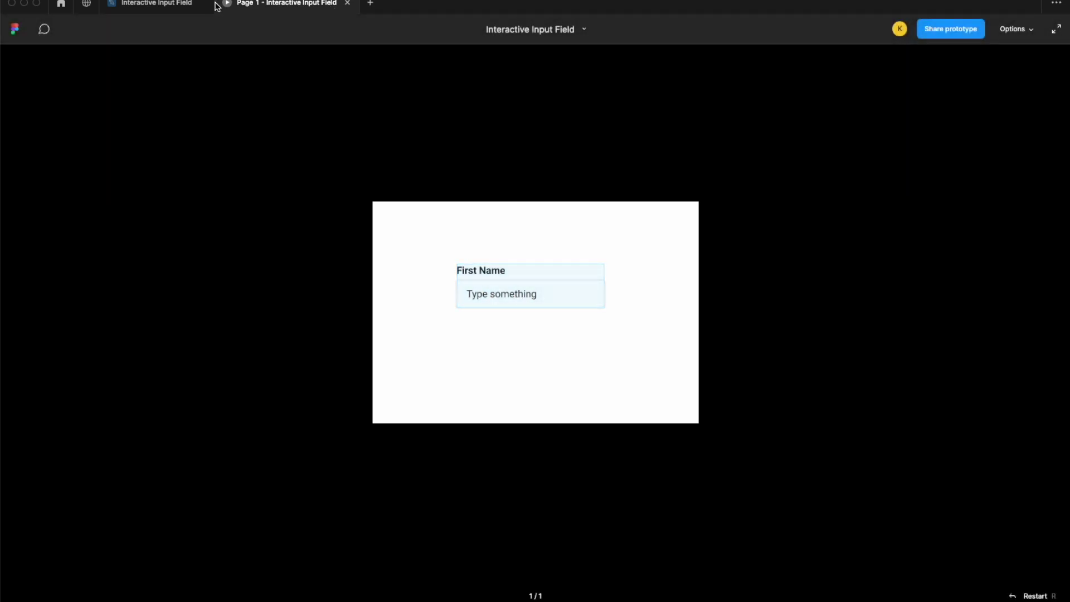
left_click(190, 5)
left_click(690, 276)
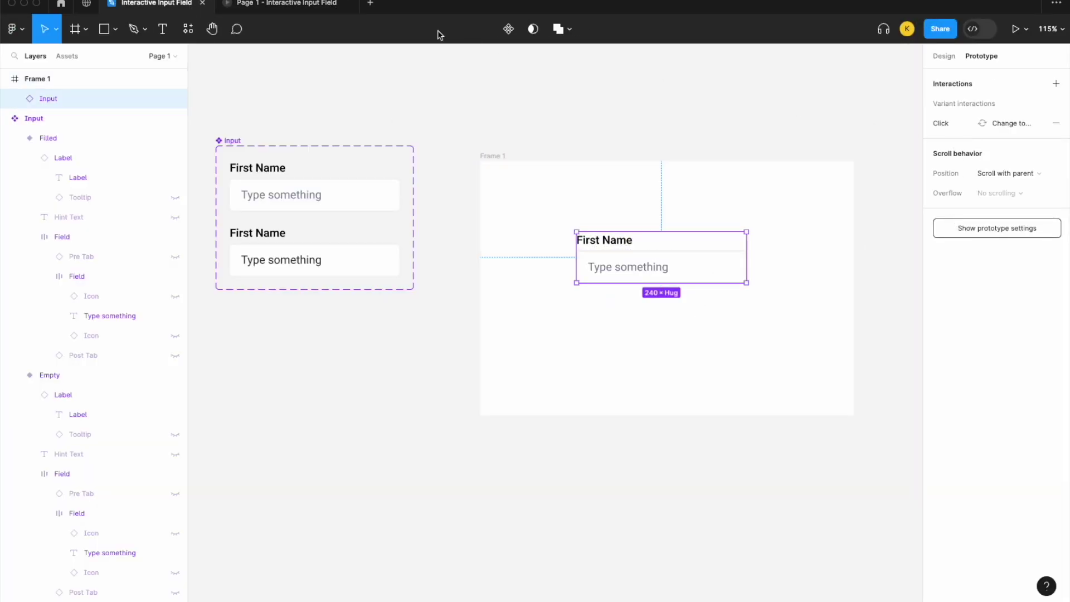
Close the prototype presentation tab, preview Frame 1 within the design file, and test the First Name field by entering "a".
left_click(350, 4)
left_click(483, 143)
left_click(491, 155)
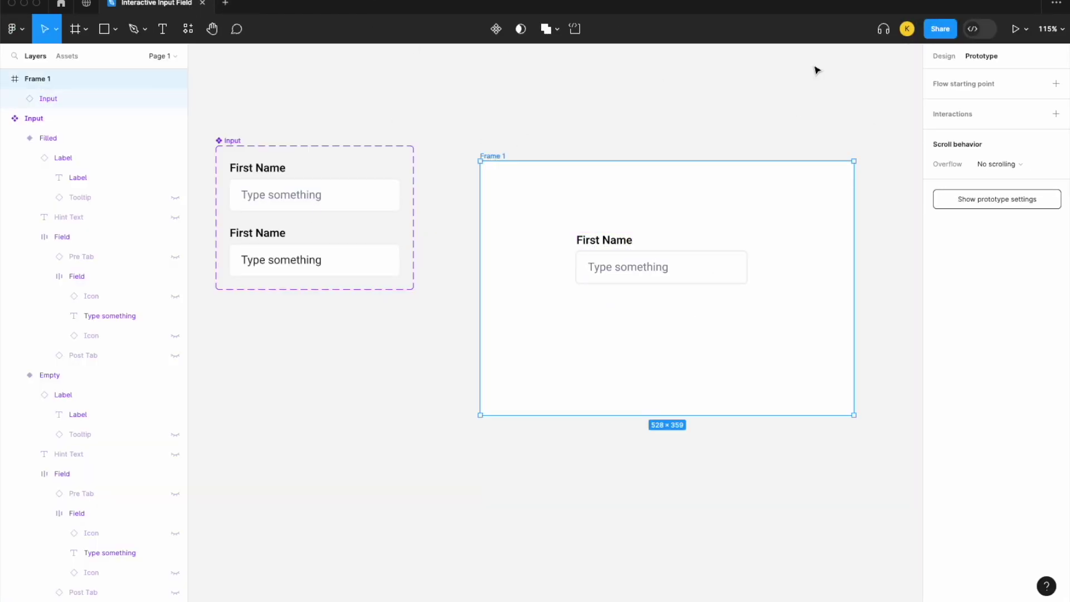
left_click(1027, 29)
left_click(996, 74)
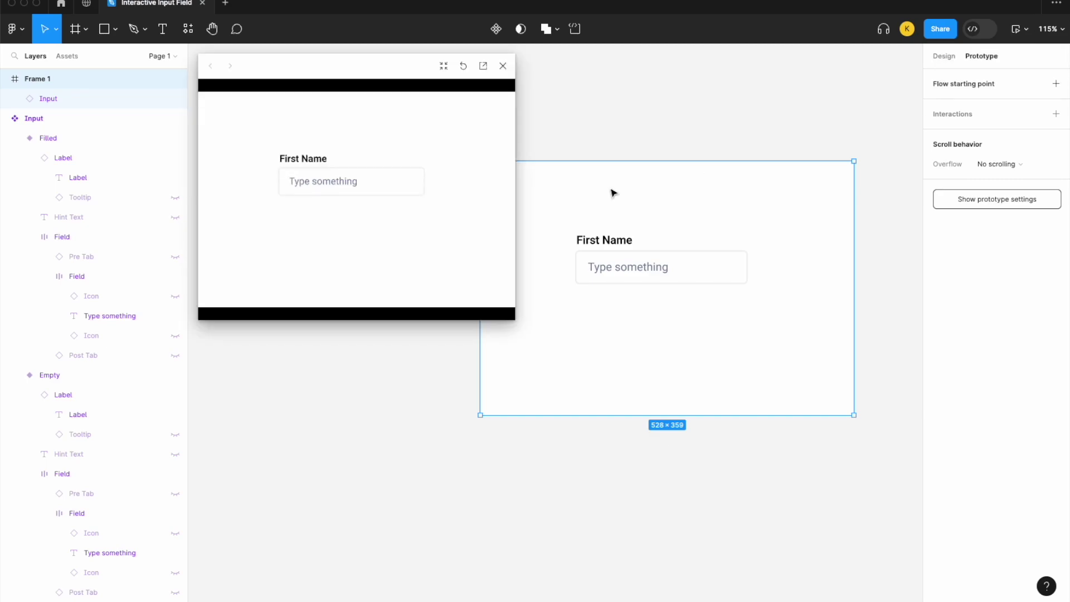
left_click(334, 185)
type("a")
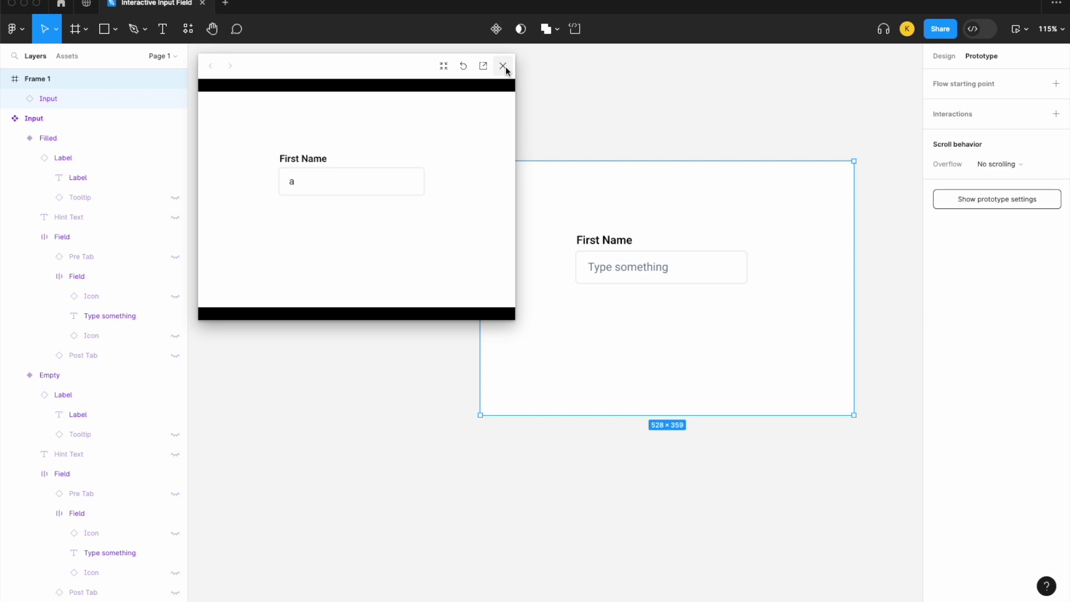
left_click(504, 67)
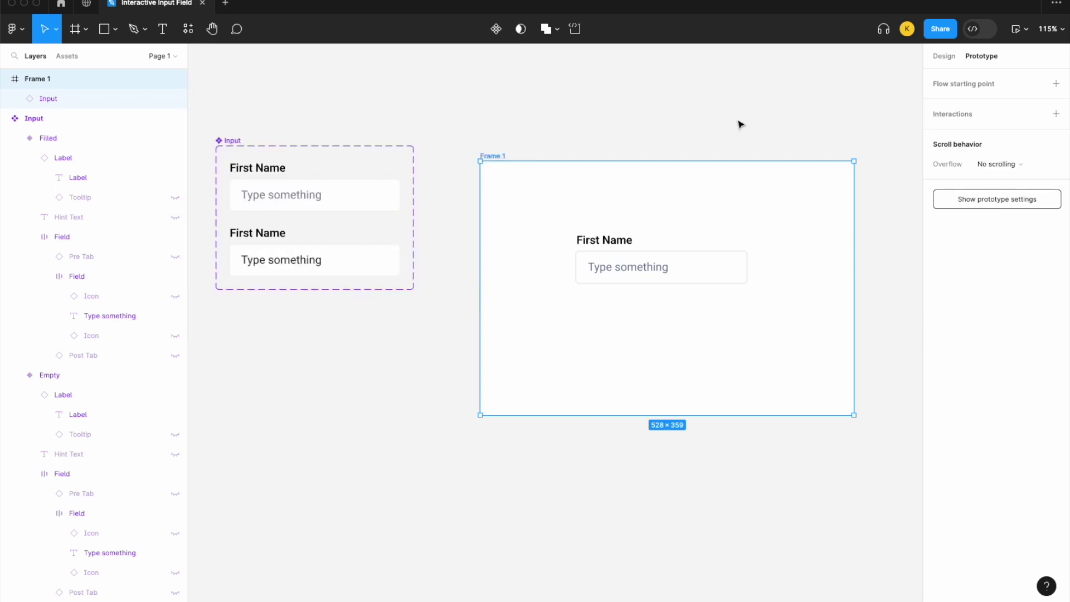
In the Filled variant's A-key conditional, add an else action that sets the variable Placeholder Text to Placeholder Text + "a".
left_click(822, 117)
left_click(422, 244)
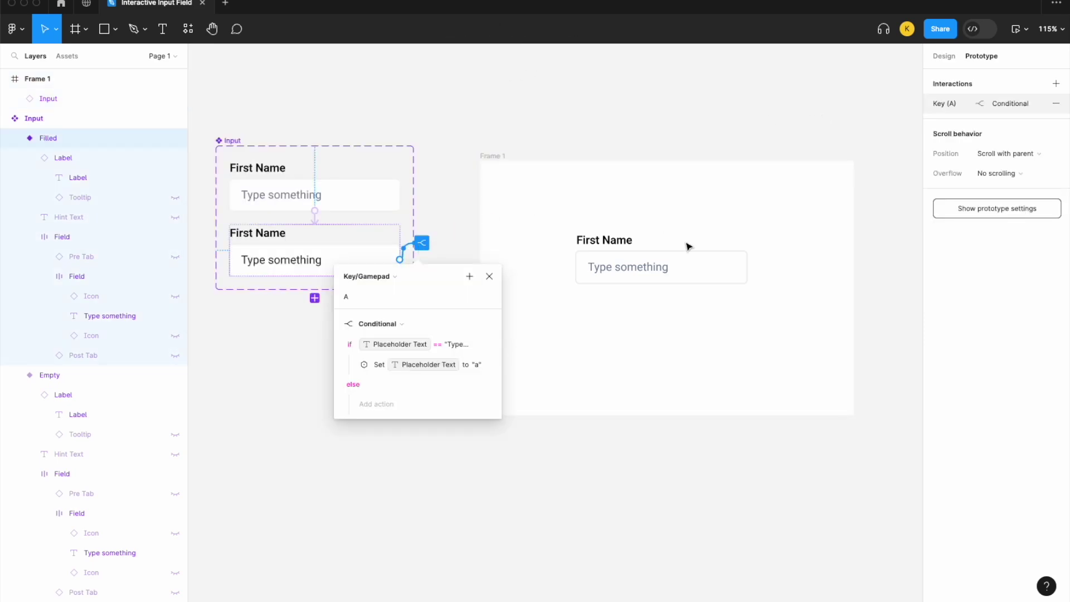
left_click(385, 403)
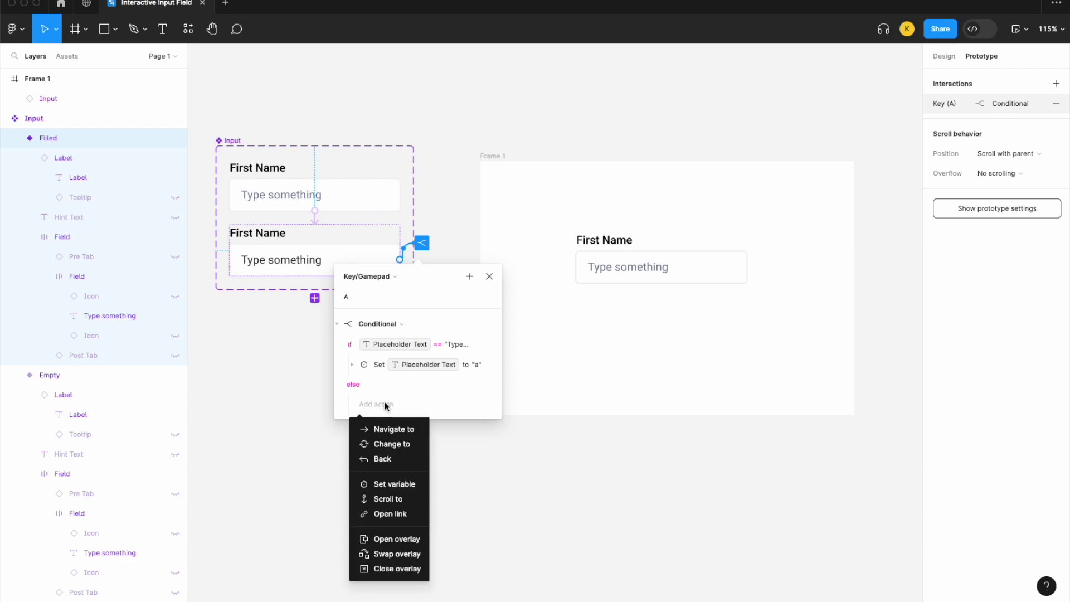
left_click(392, 485)
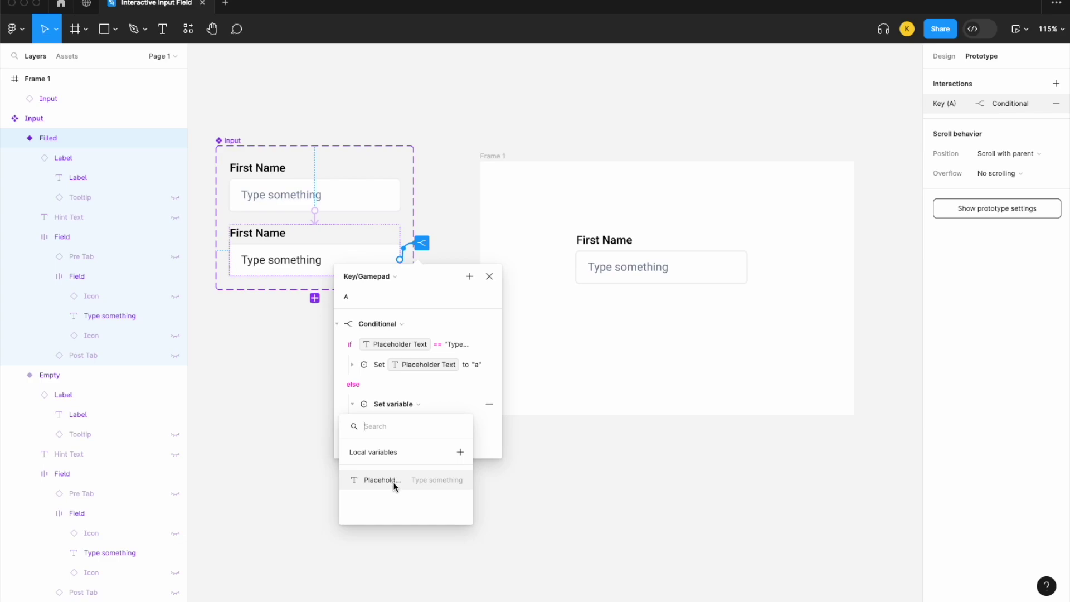
left_click(393, 482)
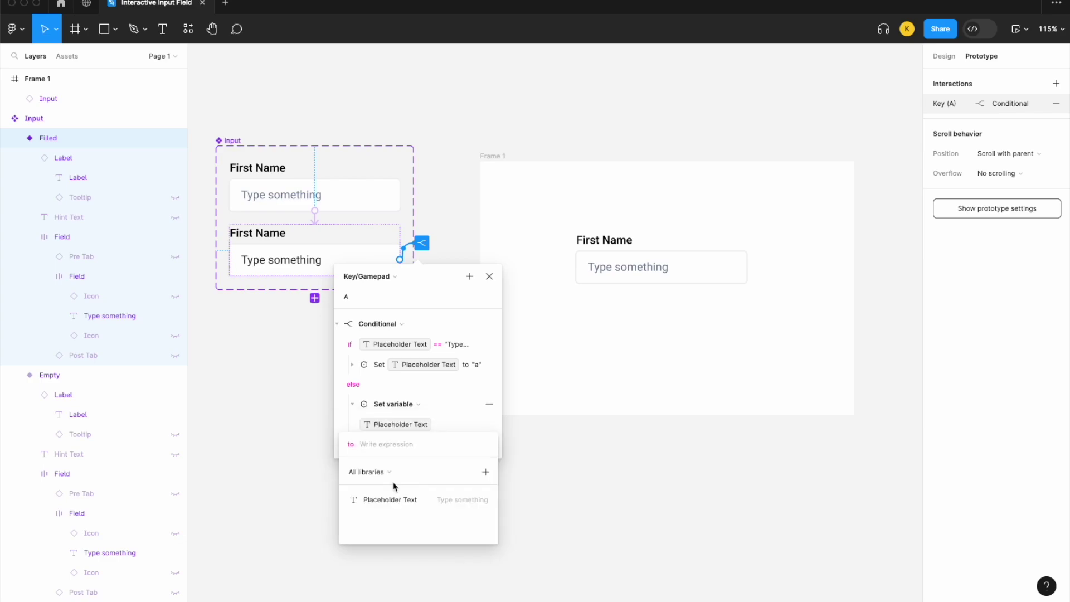
left_click(390, 499)
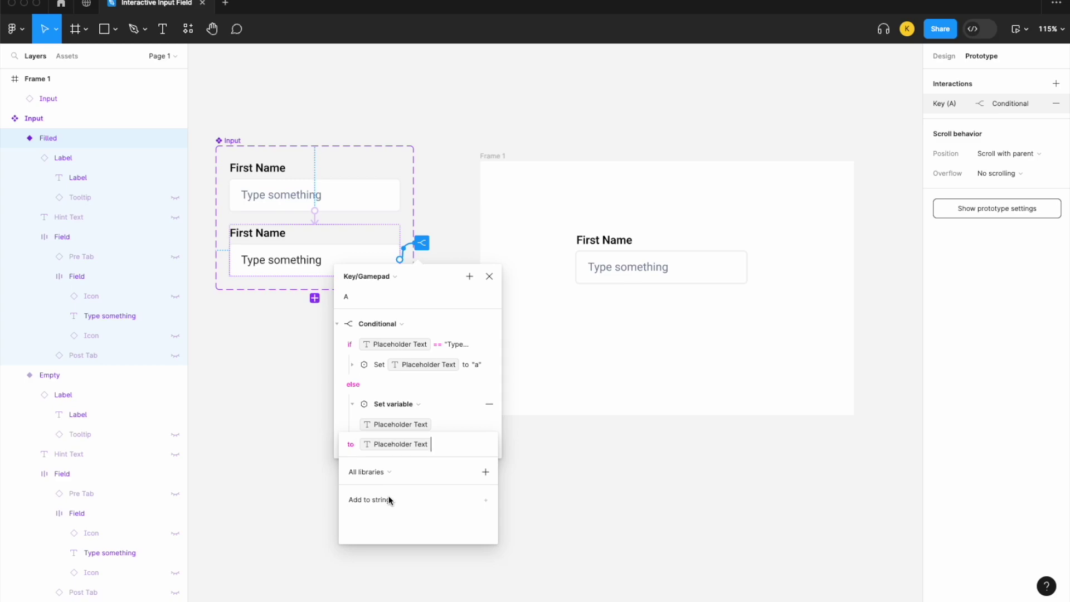
left_click(390, 500)
type("\"a\"")
left_click(492, 311)
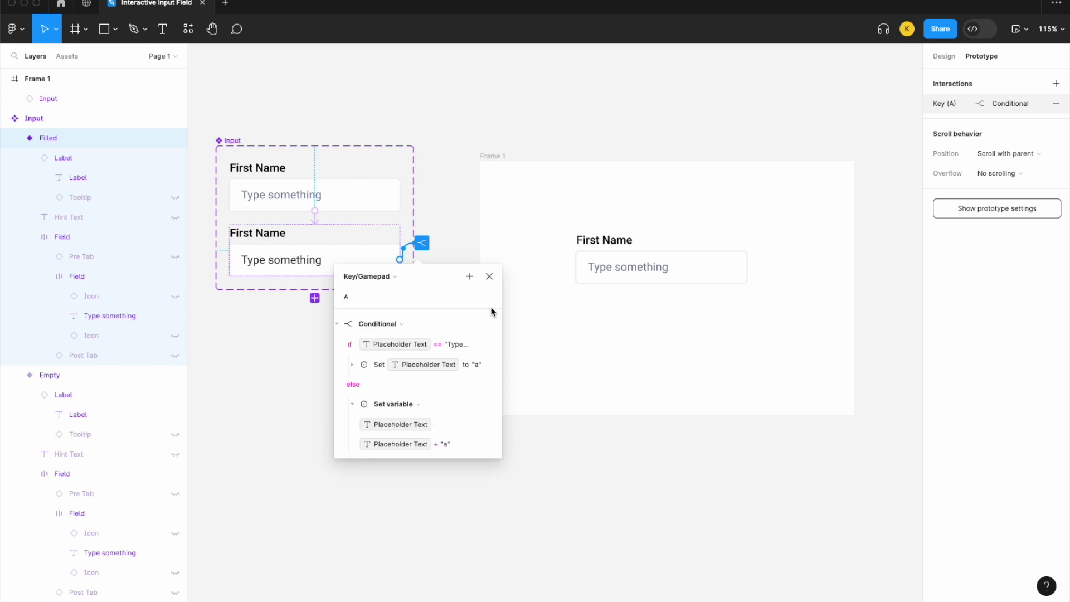
left_click(489, 276)
Preview Frame 1 and test the First Name field by entering the letter a repeatedly.
left_click(502, 160)
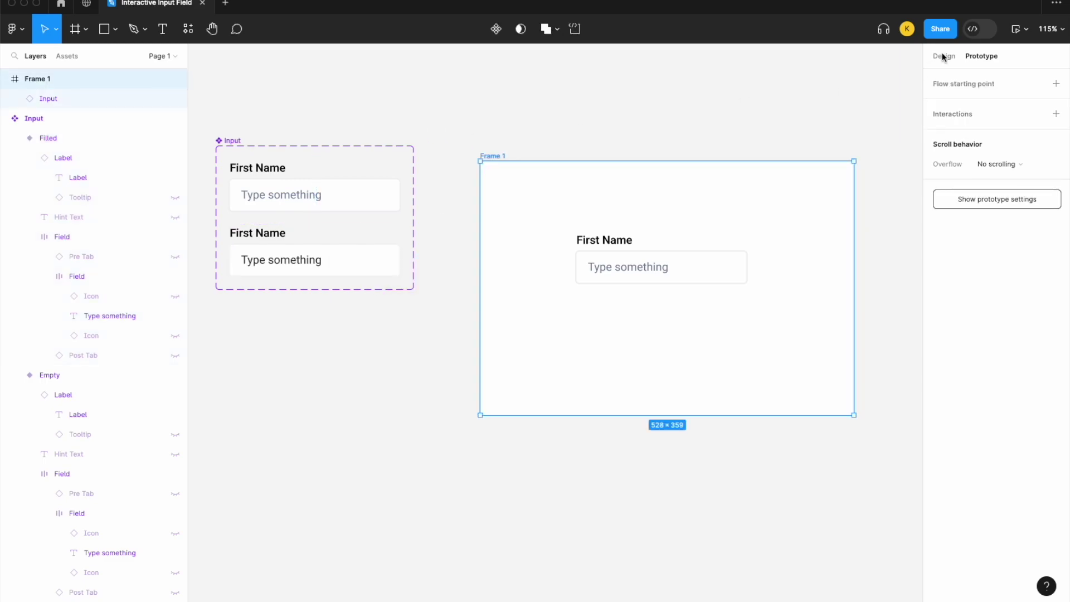
left_click(1026, 30)
left_click(996, 74)
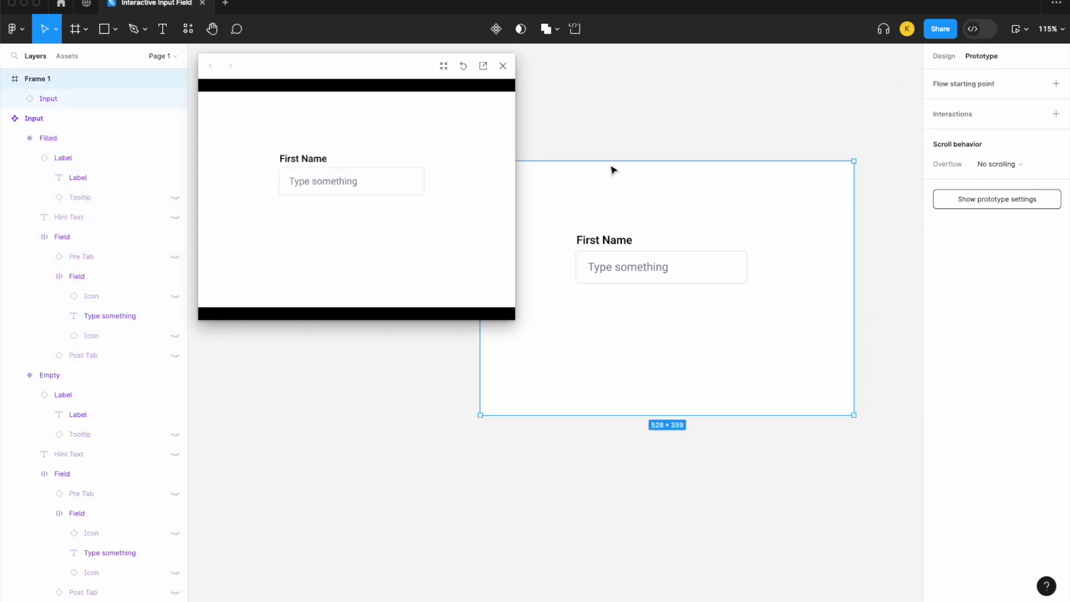
left_click(342, 190)
type("aaaaaaaaaaaaaa")
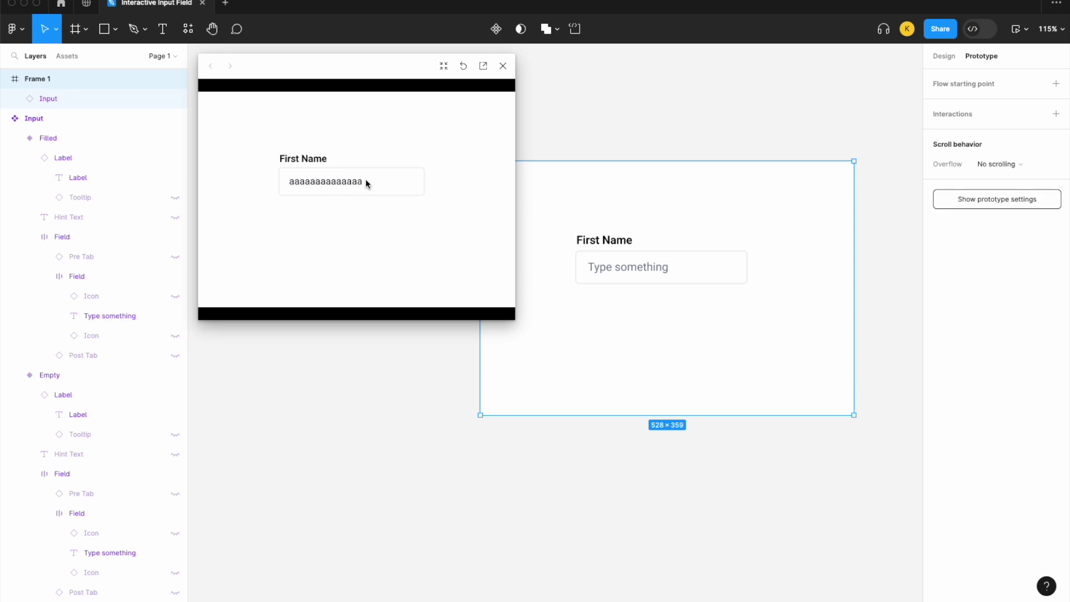
type("aa")
left_click(502, 66)
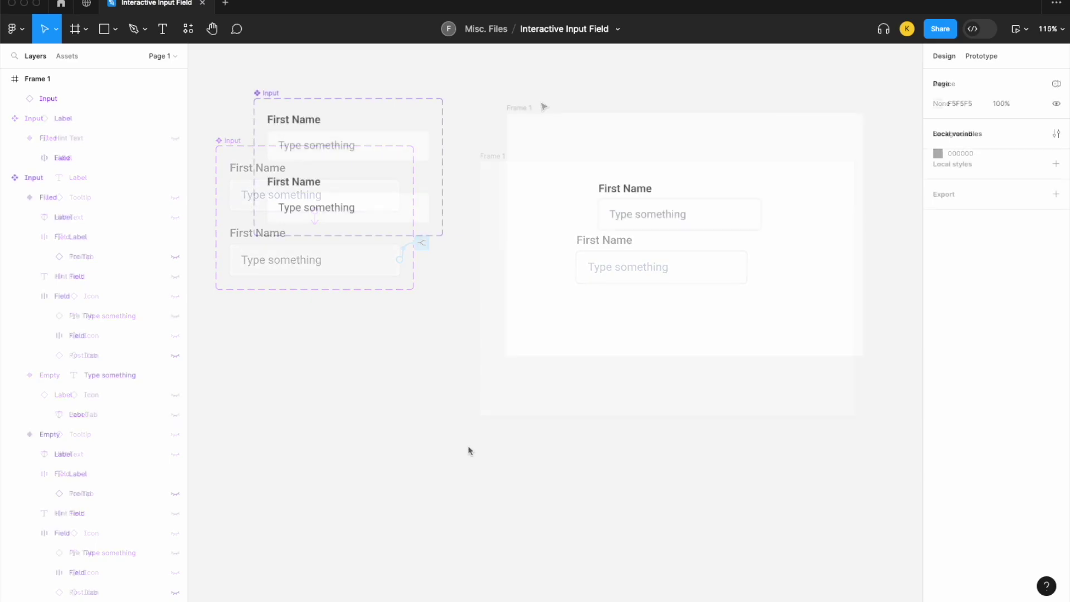
Examine the Filled variant's letter-key interactions, checking both Set variable actions in the U-key conditional.
left_click(390, 226)
left_click(983, 58)
scroll(979, 363, "down", 5)
scroll(980, 362, "up", 5)
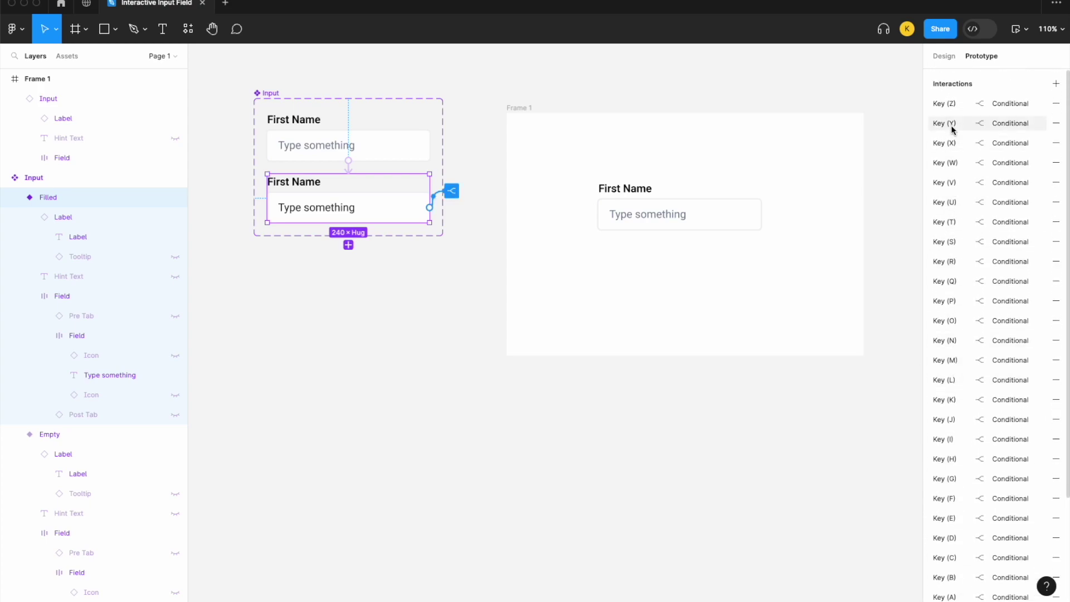
left_click(947, 203)
left_click(774, 294)
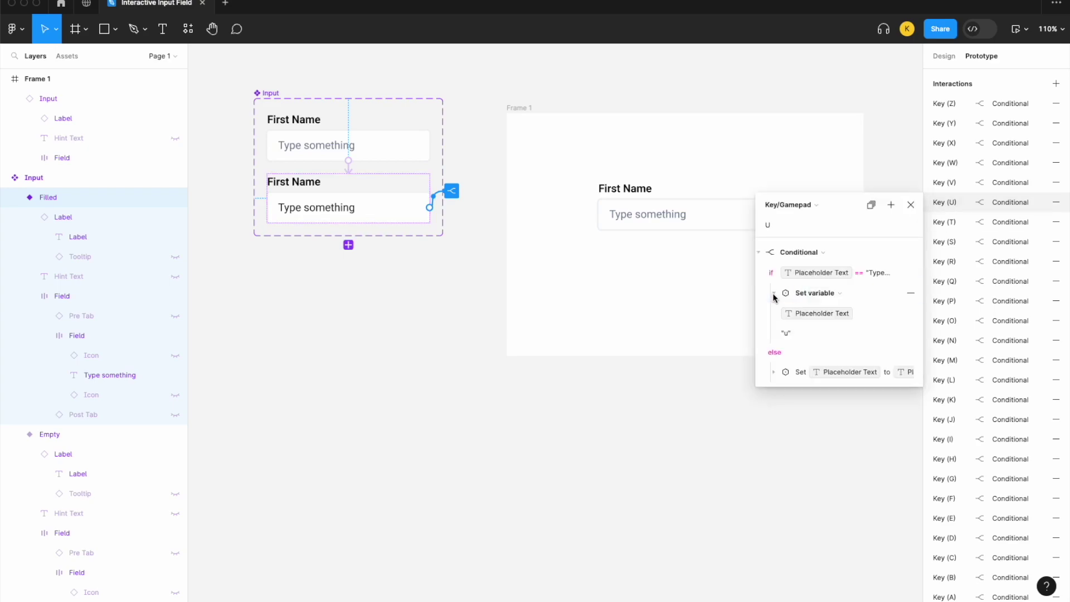
left_click(775, 372)
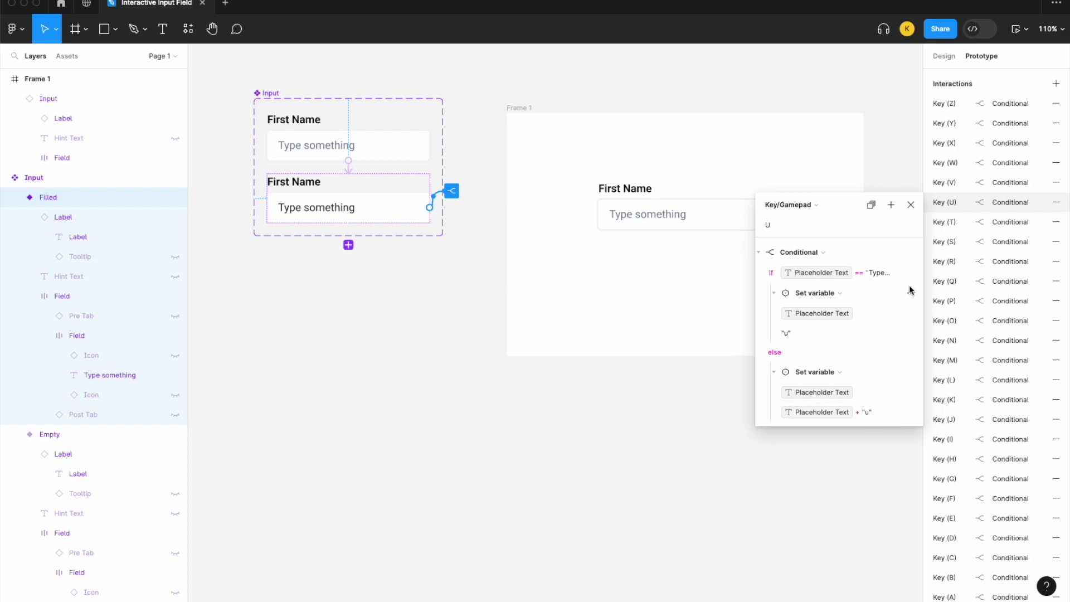
left_click(911, 205)
Preview Frame 1 and test the First Name field by entering a string of different letters beginning with "abcjf".
left_click(520, 109)
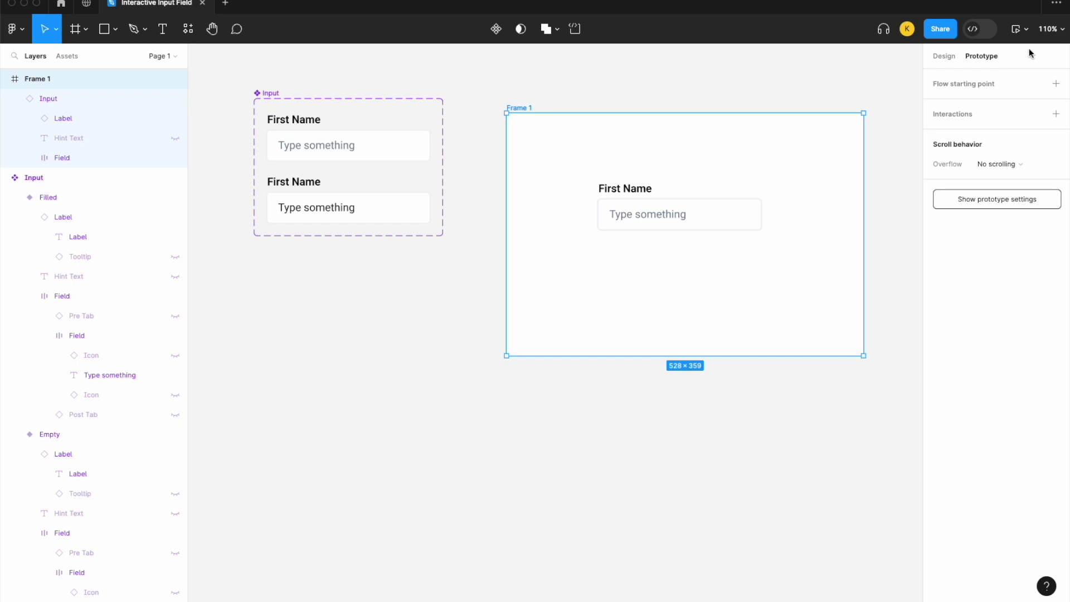
left_click(1019, 29)
left_click(1013, 72)
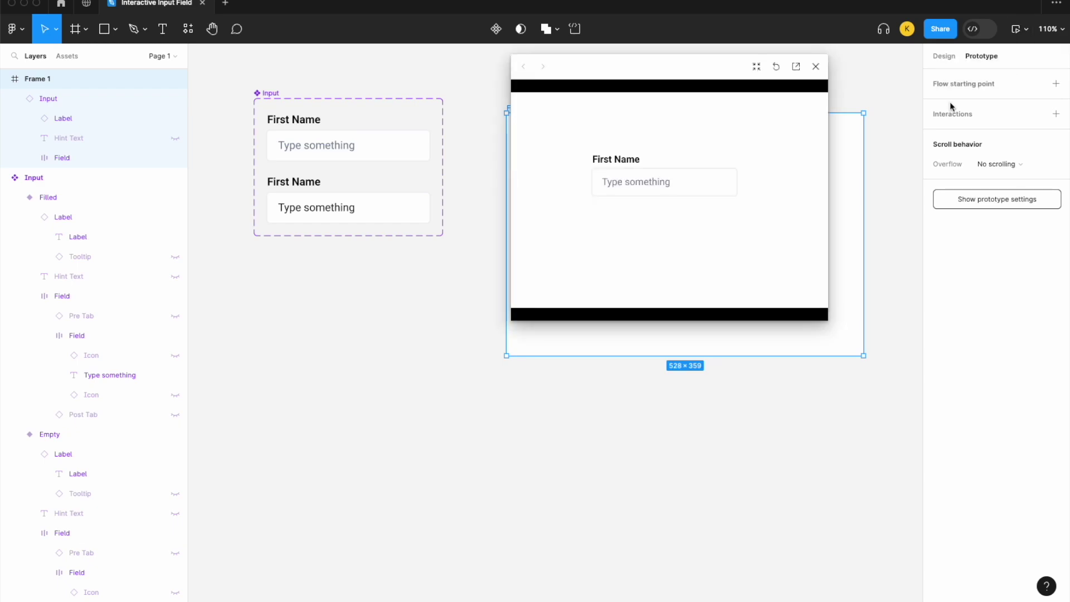
left_click(632, 176)
type("abcjfbsifbnsfkhsf")
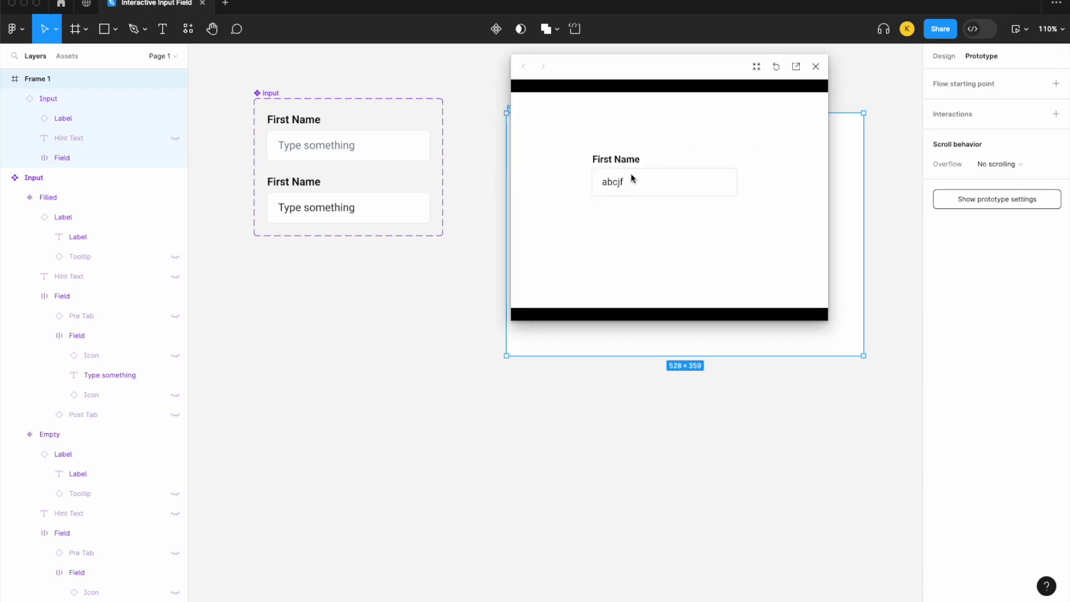
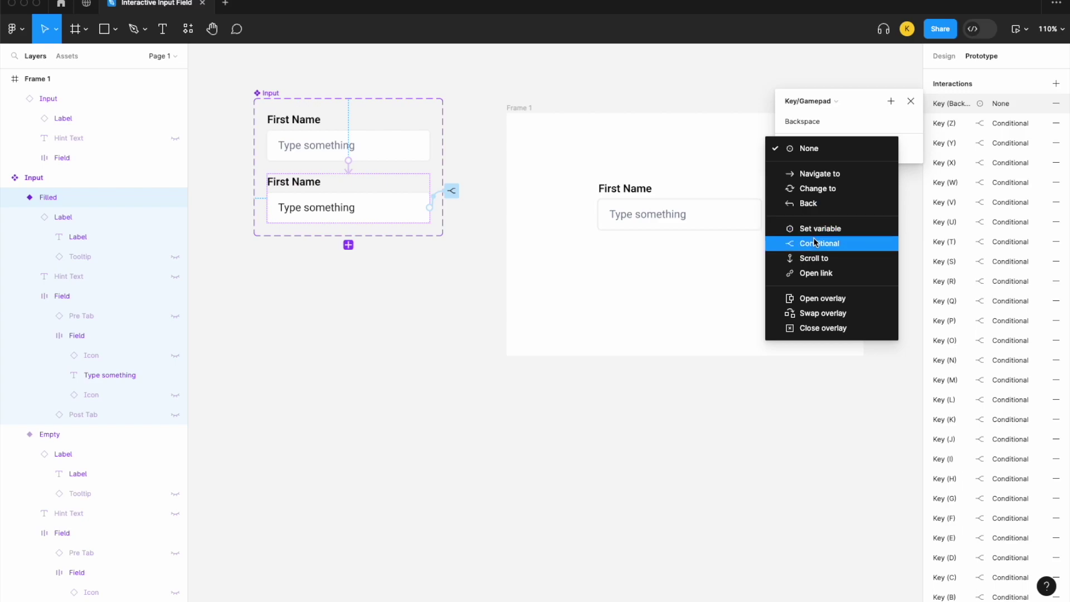
Make the Backspace-key interaction's action Conditional, with the condition Placeholder Text != "Type something".
left_click(819, 243)
left_click(815, 170)
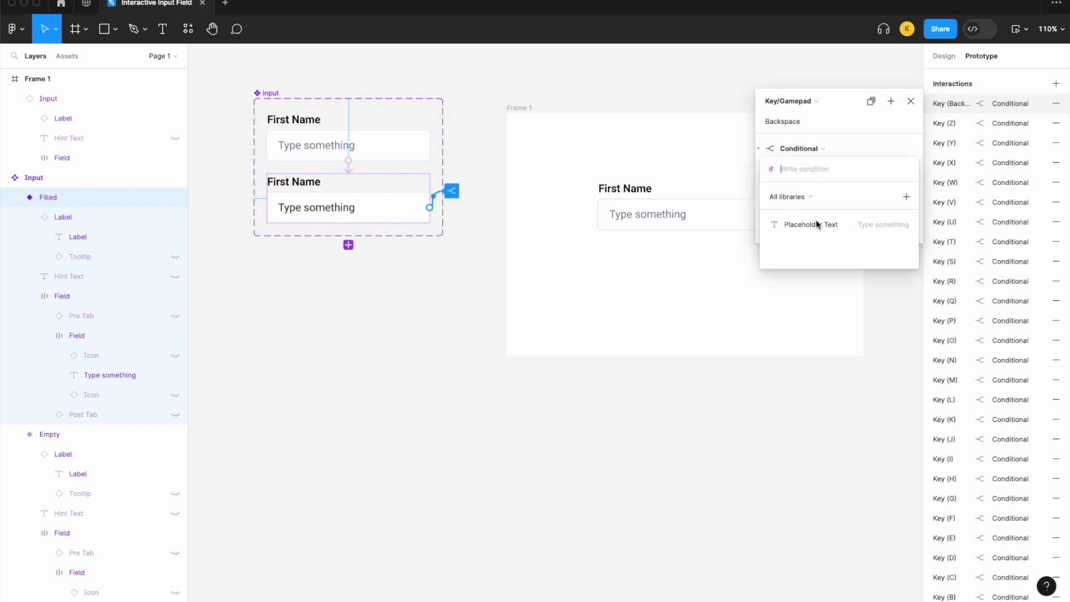
left_click(817, 224)
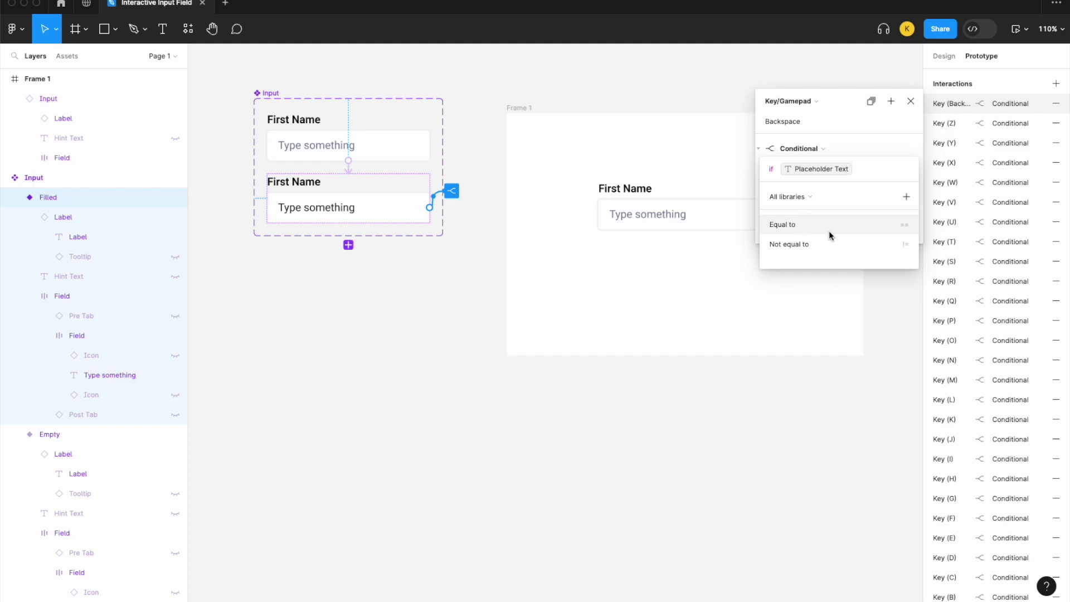
left_click(811, 246)
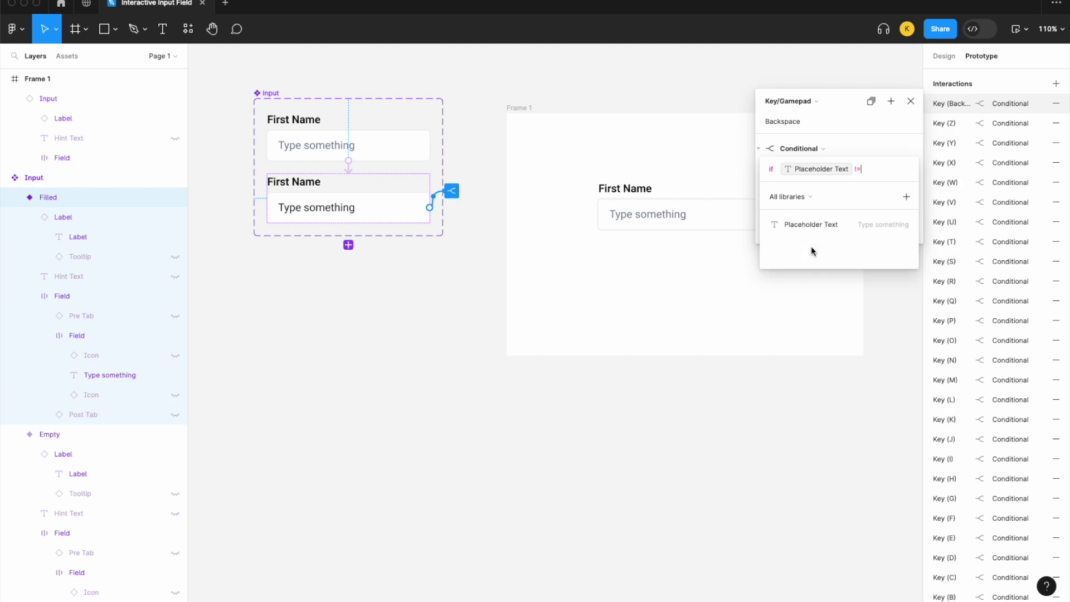
type("\"Type")
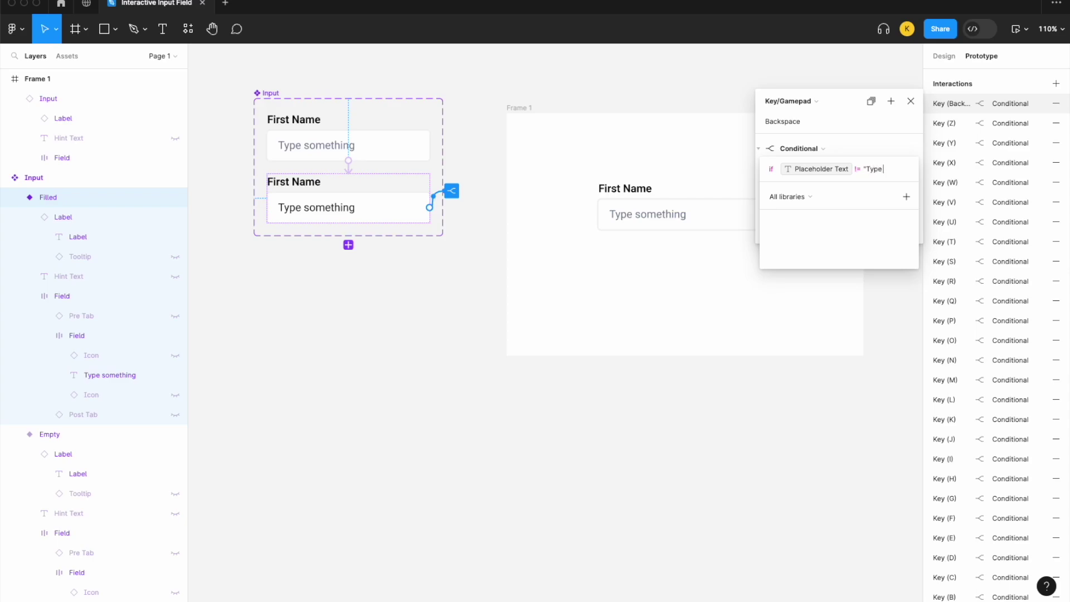
type(" something")
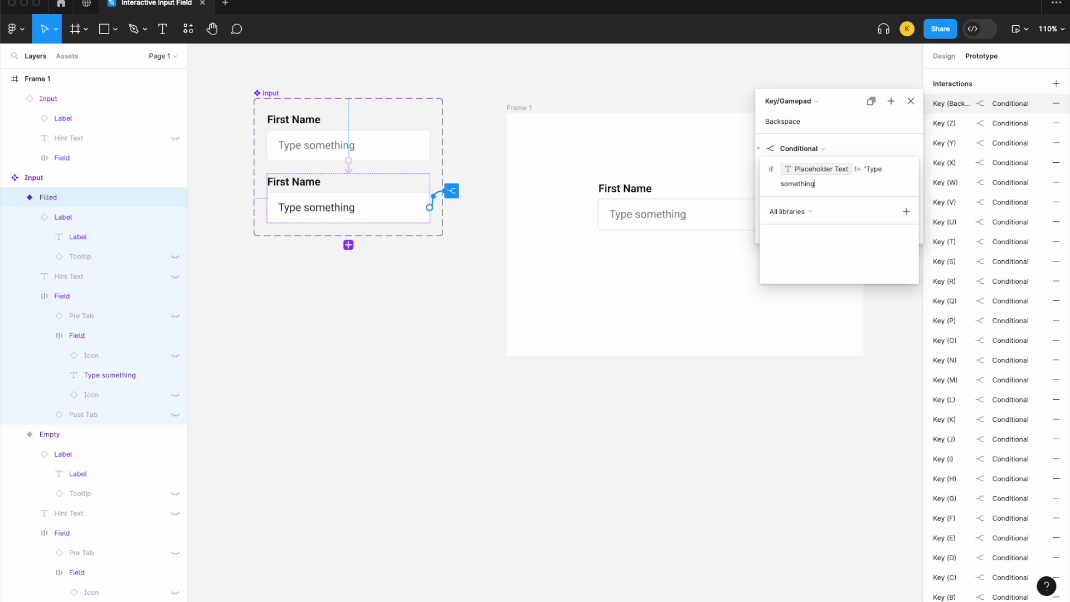
type("\"")
key("Return")
Under the Backspace conditional's if branch, add a Set variable action that sets Placeholder Text to "Type something".
left_click(809, 190)
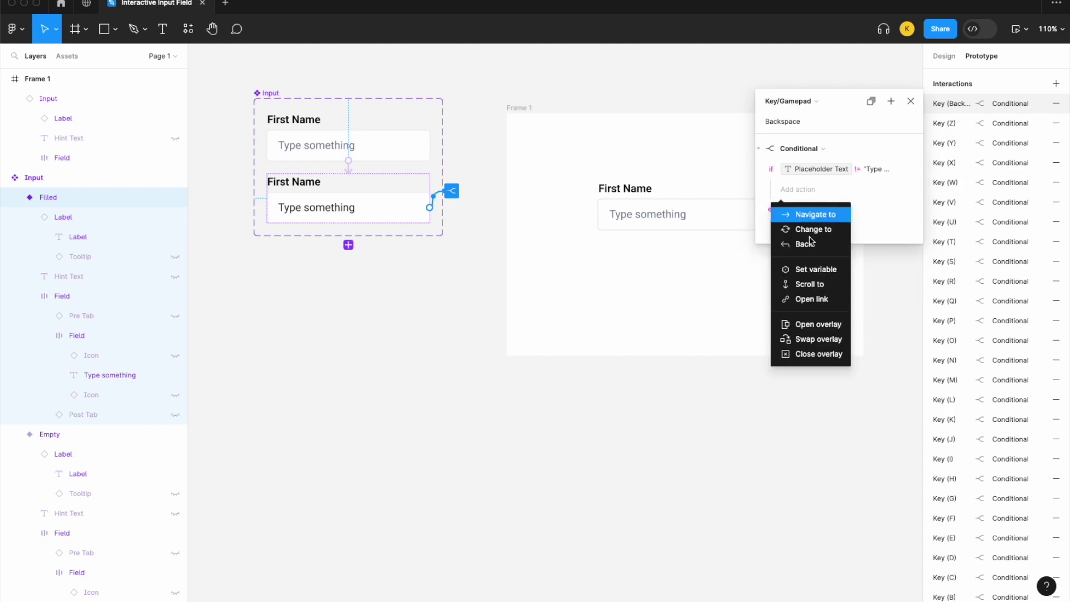
left_click(813, 270)
left_click(815, 265)
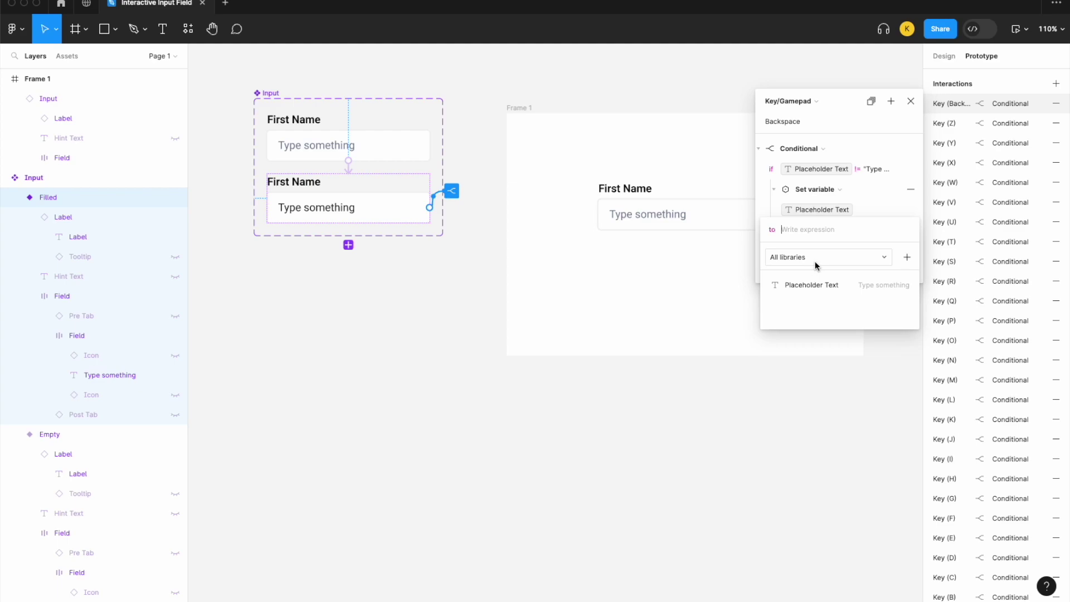
type("\"Type something\"")
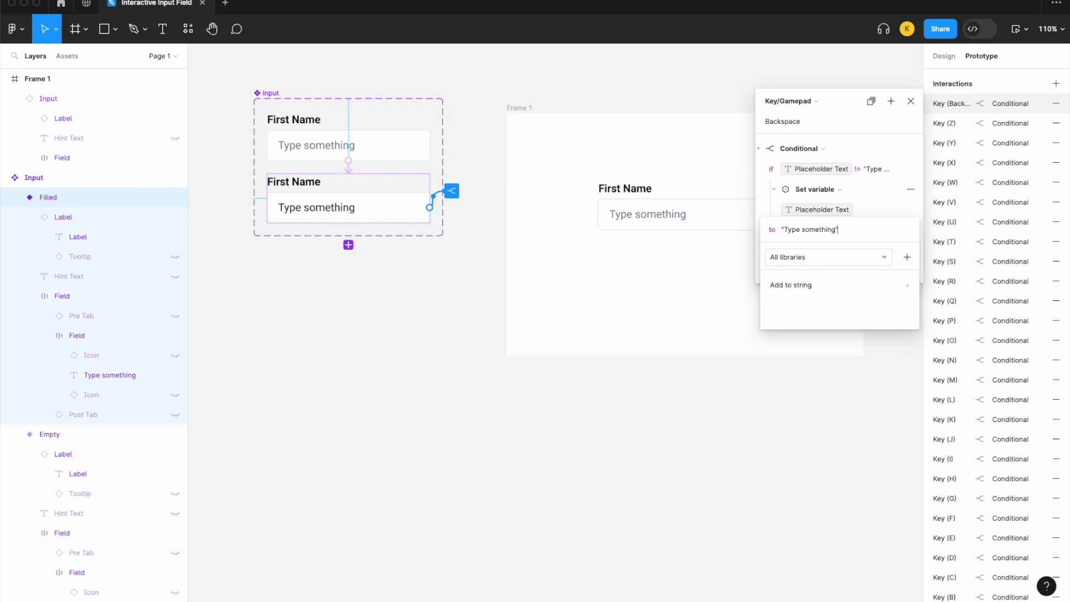
key("Return")
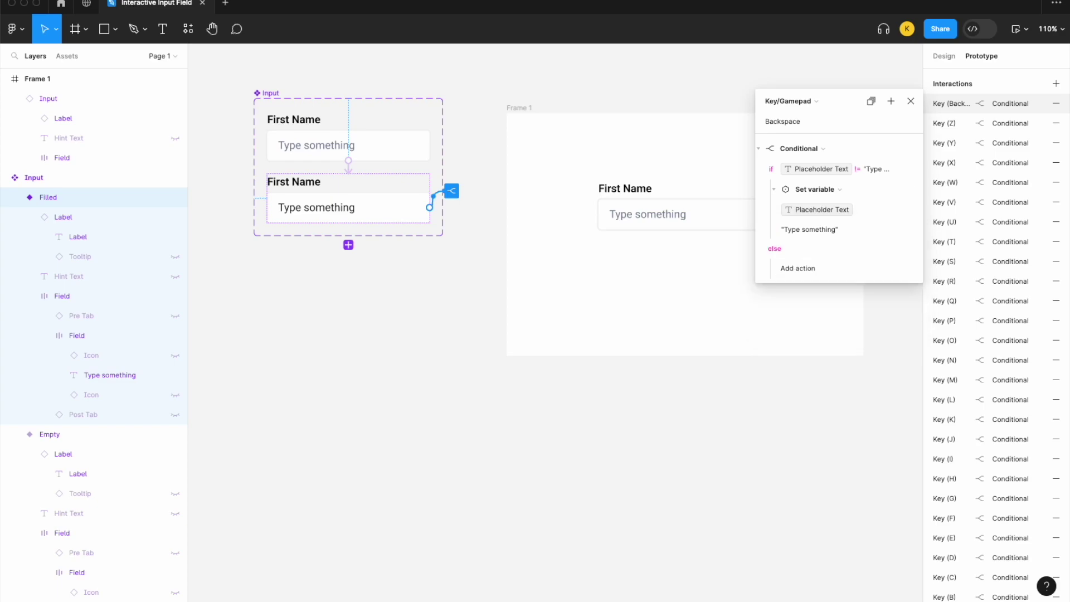
left_click(911, 101)
Preview Frame 1, enter "hfasfbsfjbnfafbsf" in the First Name field, and test clearing it with the Backspace interaction.
left_click(518, 109)
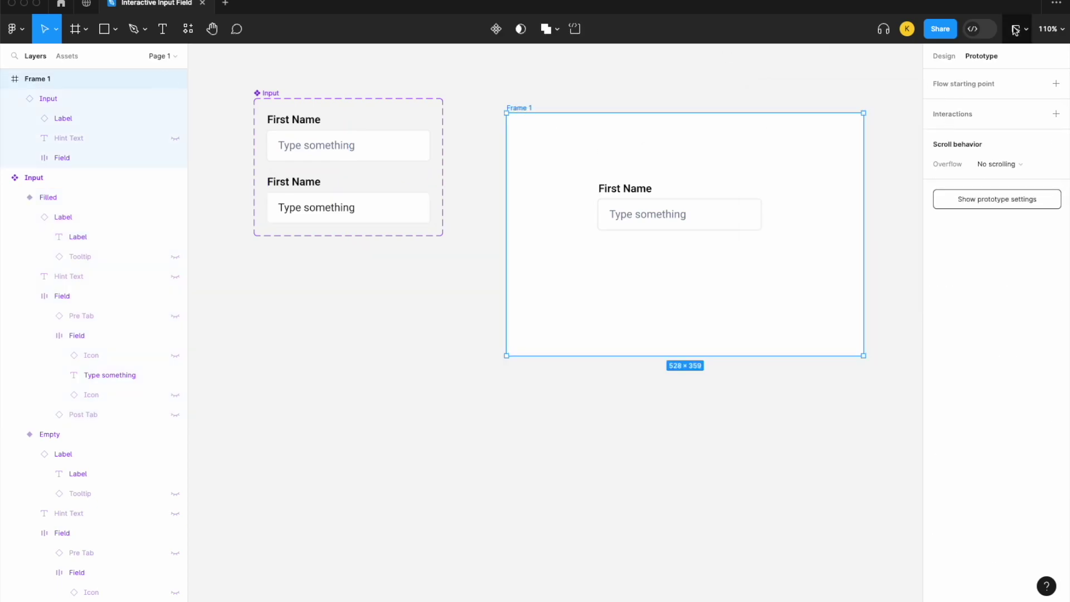
left_click(1026, 32)
left_click(989, 75)
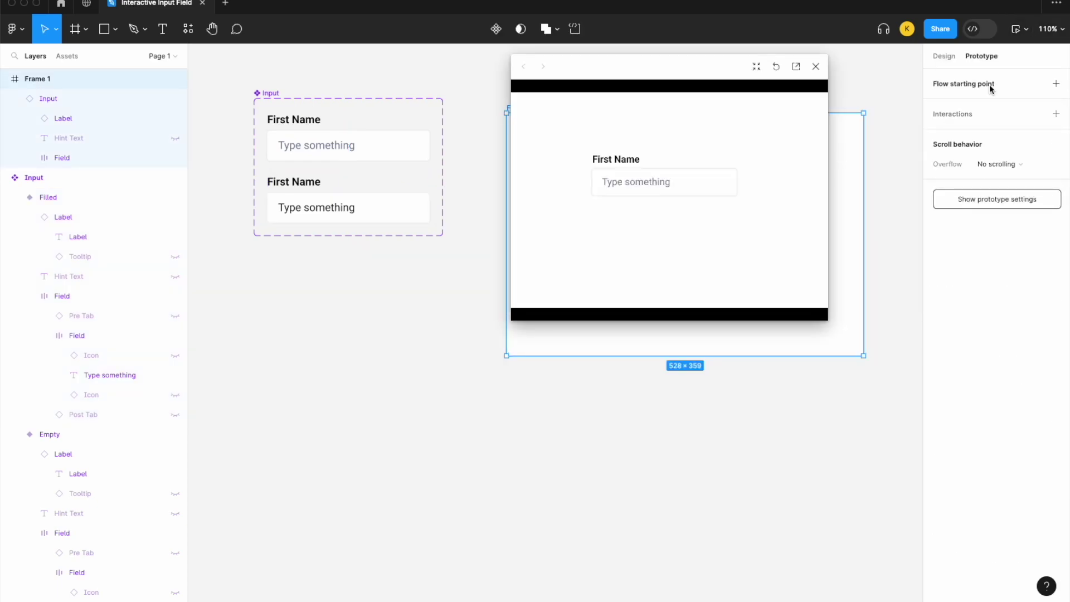
left_click(651, 184)
type("hfasfbsfjbnfafbsf")
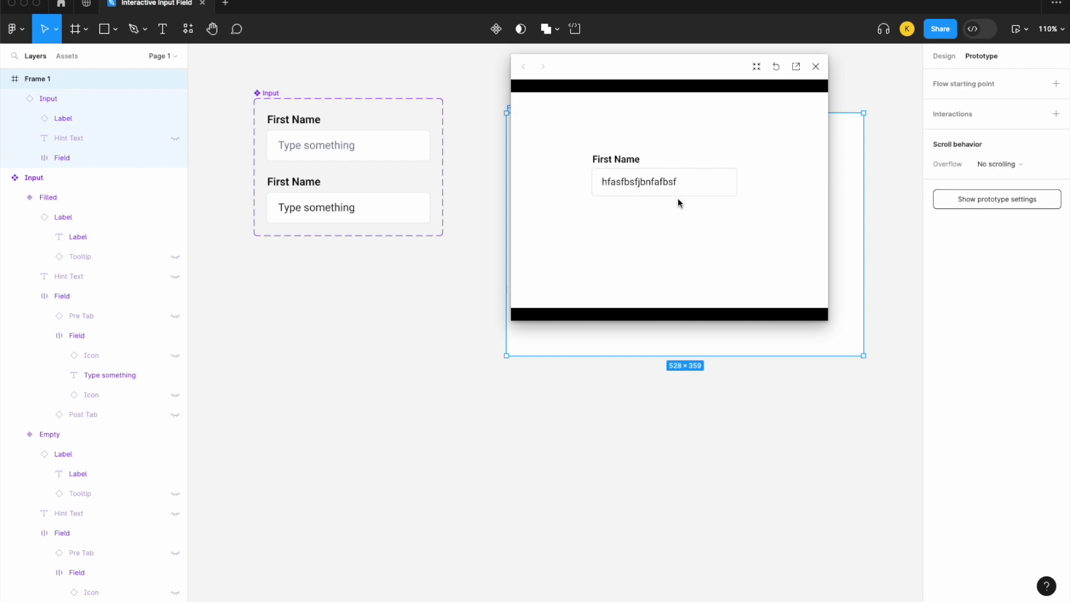
key("super+a")
key("BackSpace")
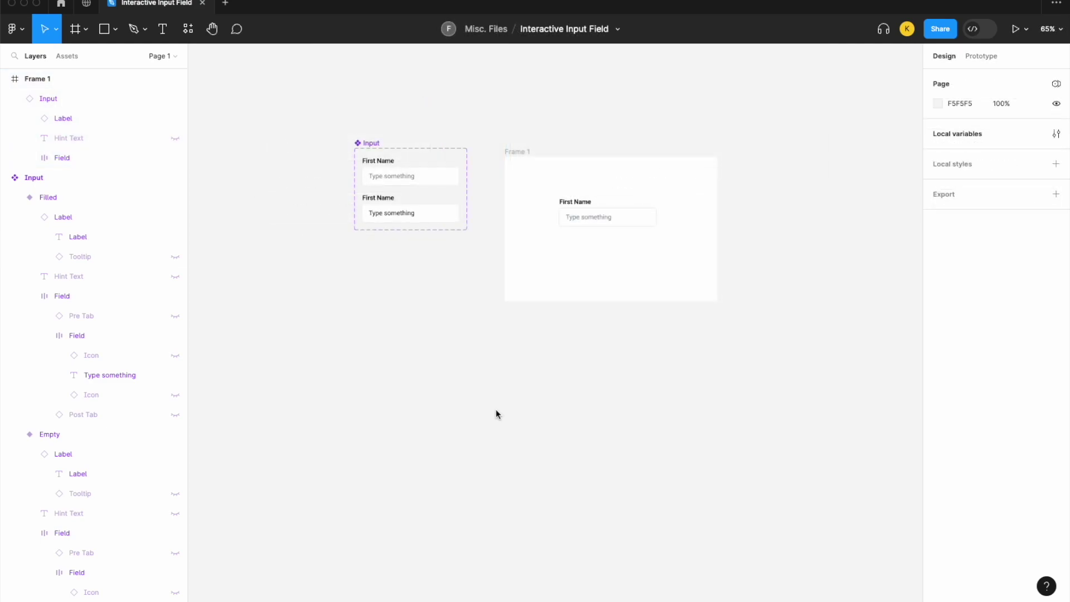
scroll(637, 336, "up", 3)
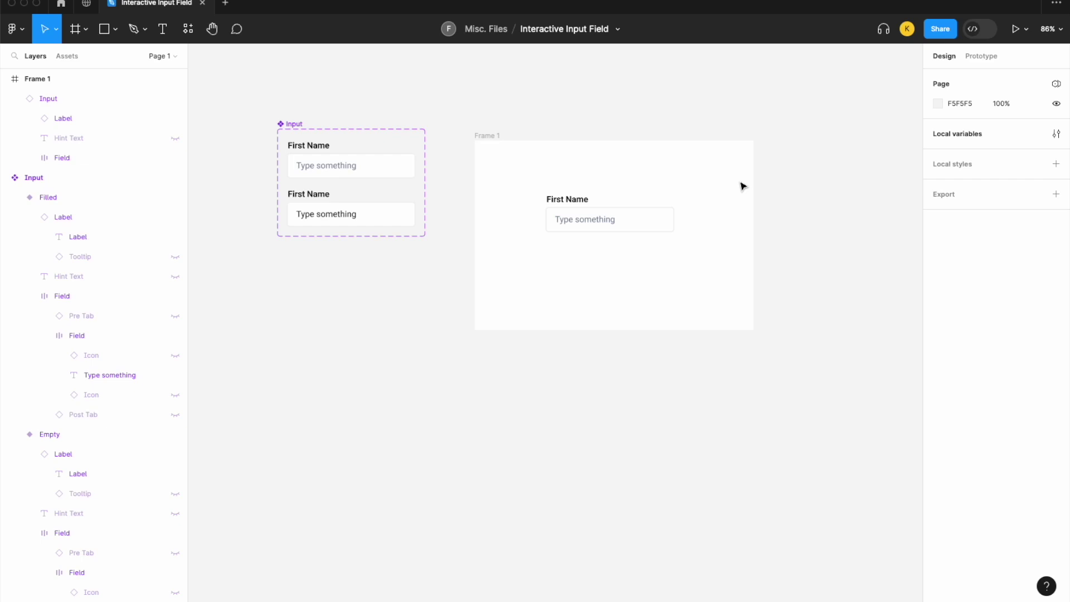
Add an iPhone 14 preset frame beside Frame 1.
scroll(778, 177, "down", 2)
left_click(87, 31)
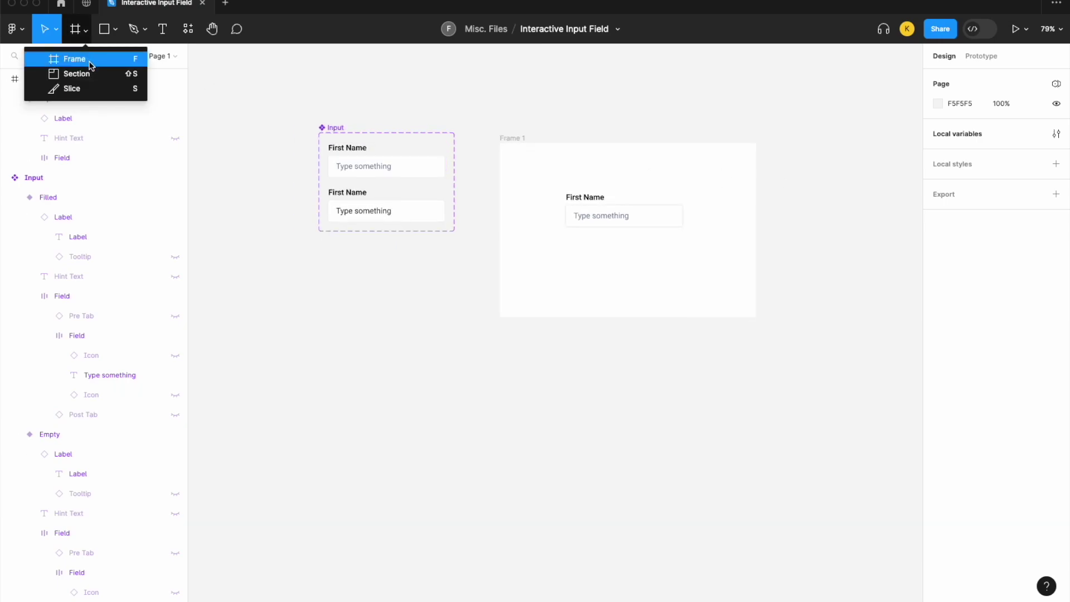
left_click(73, 56)
left_click(950, 116)
scroll(803, 198, "right", 5)
left_click_drag(722, 187, 728, 205)
scroll(727, 205, "down", 1)
scroll(727, 205, "right", 1)
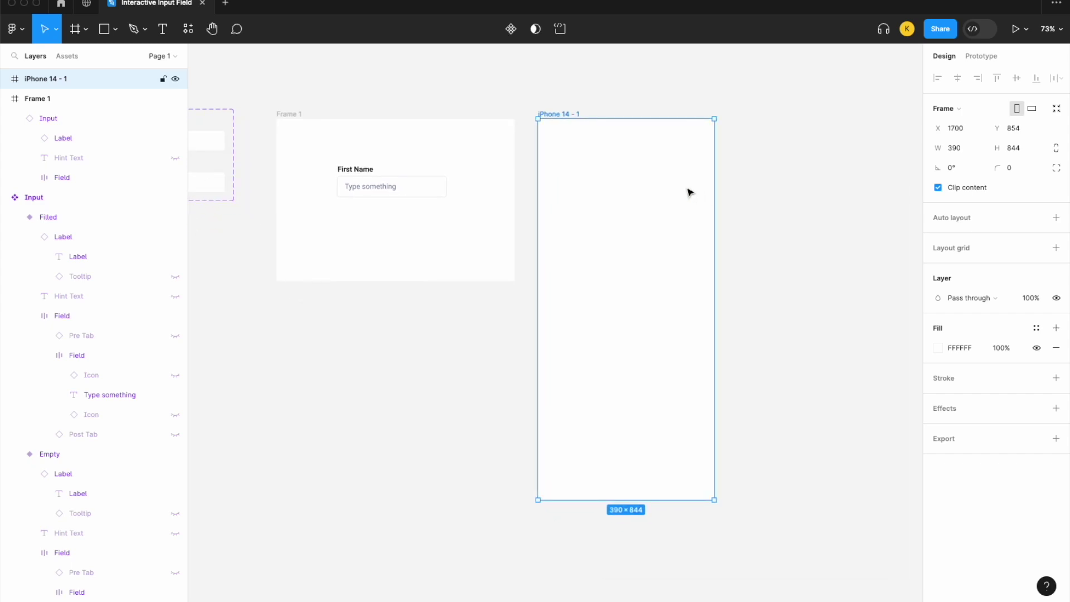
Duplicate the iPhone 14 frame and place a copy of Frame 1's First Name input in iPhone 14 - 1.
key("ctrl+d")
left_click(390, 184)
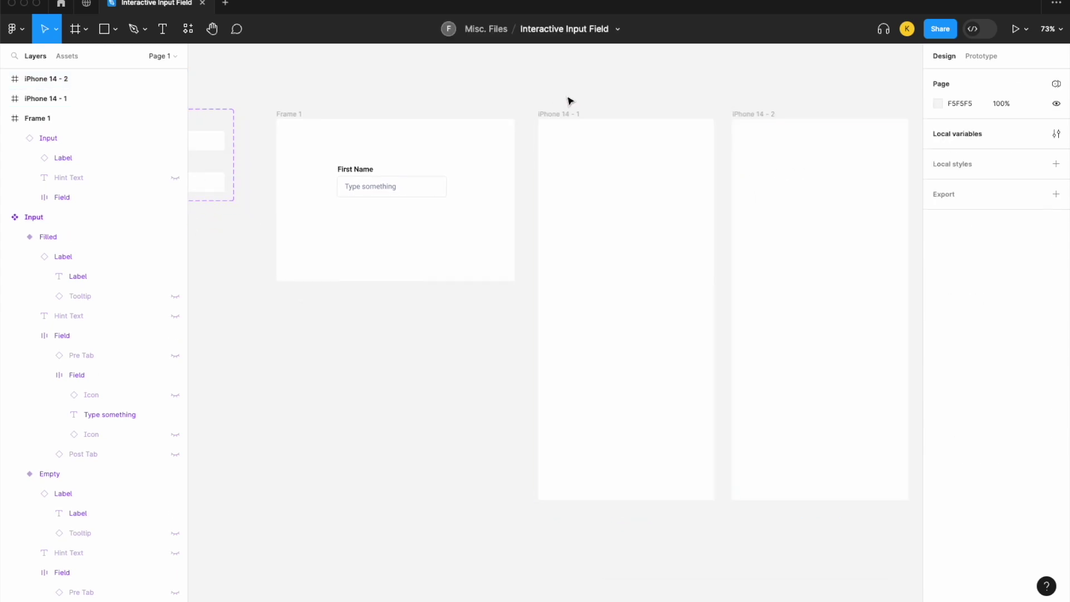
left_click_drag(389, 183, 616, 243)
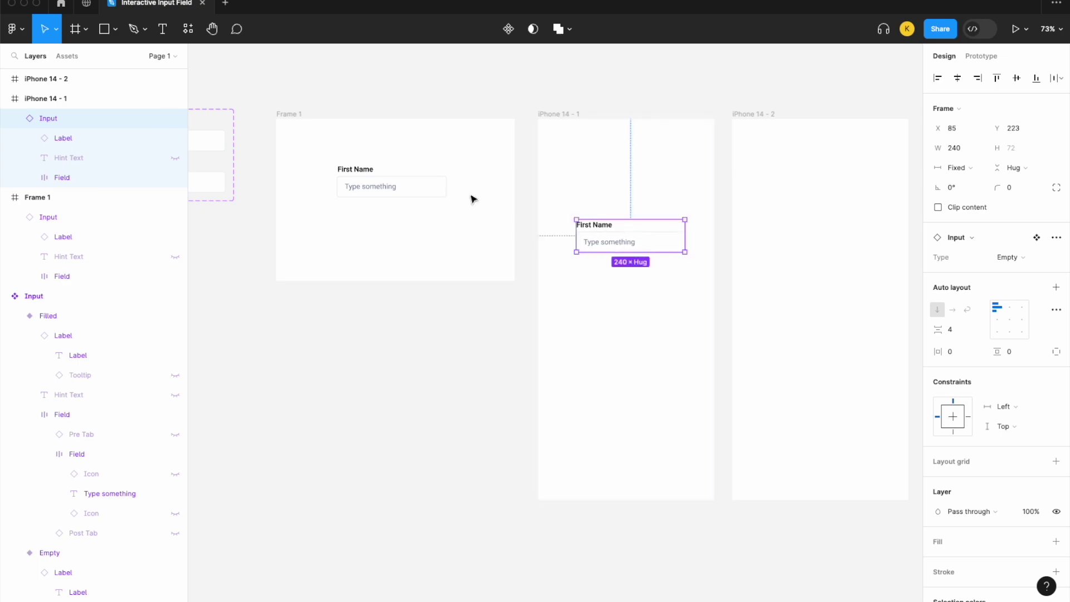
Add the text "Continue" below the First Name field in iPhone 14 - 1 and wrap it in an auto layout frame.
left_click(164, 39)
scroll(629, 296, "up", 5)
left_click_drag(517, 229, 606, 252)
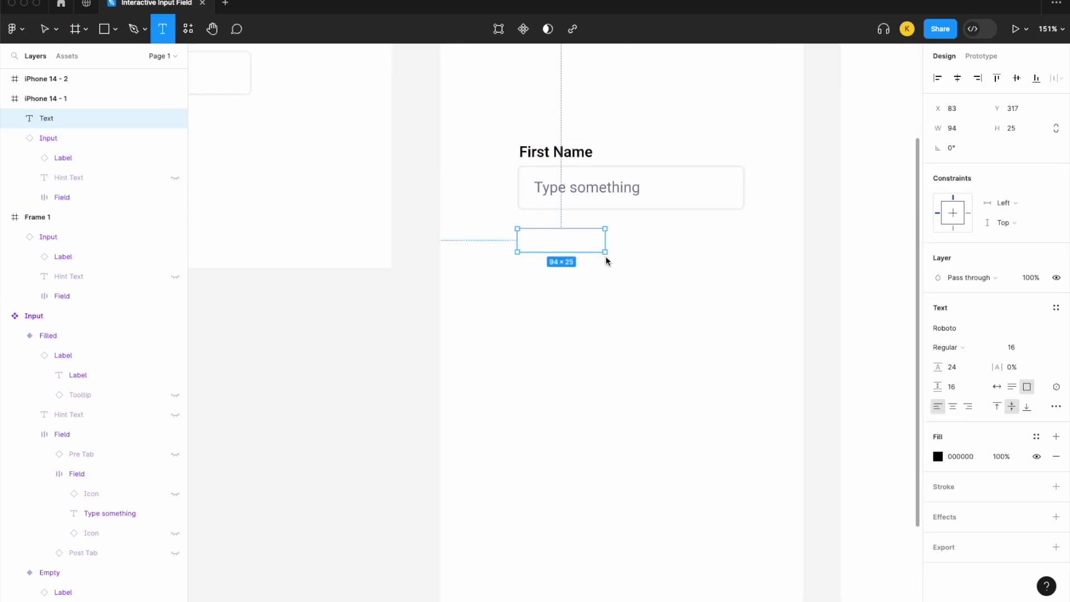
type("Continue")
key("Escape")
key("shift+a")
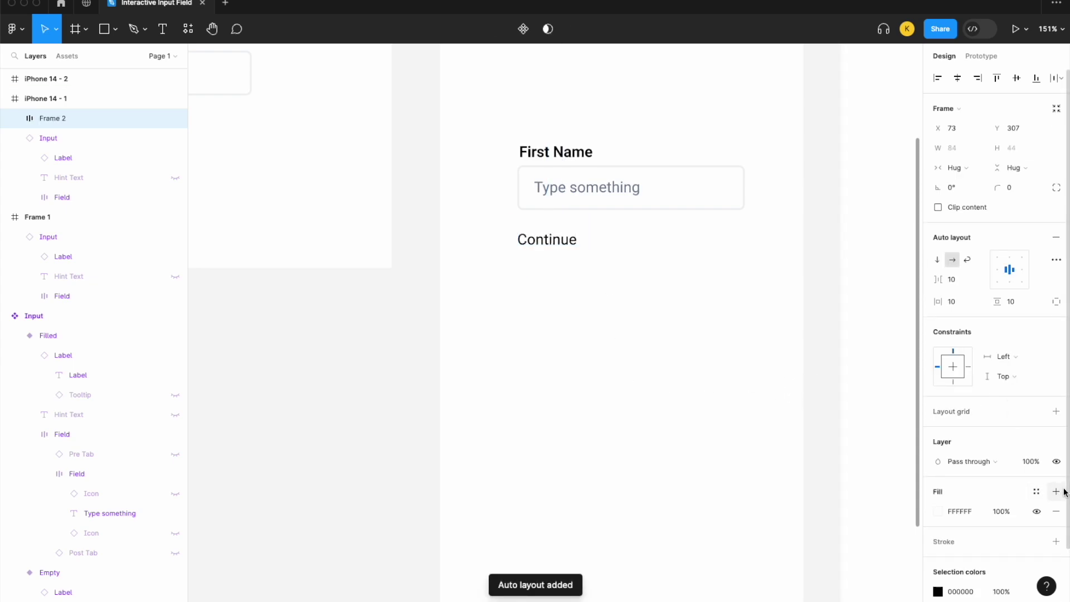
Fill the Continue frame with purple 9747FF and set its text color to FFFFFF.
left_click(939, 511)
left_click(820, 544)
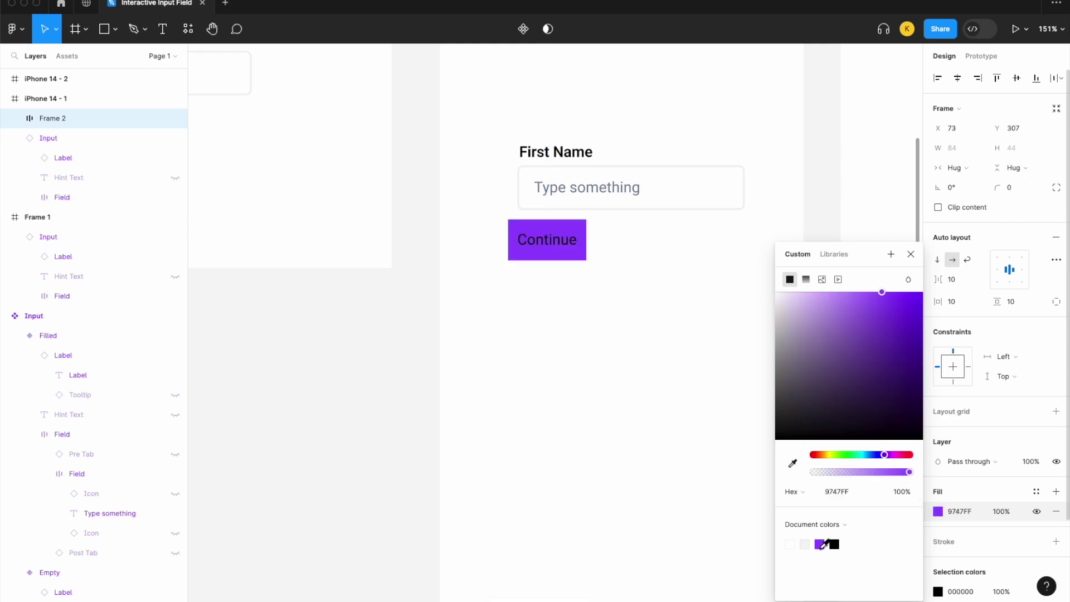
double_click(553, 247)
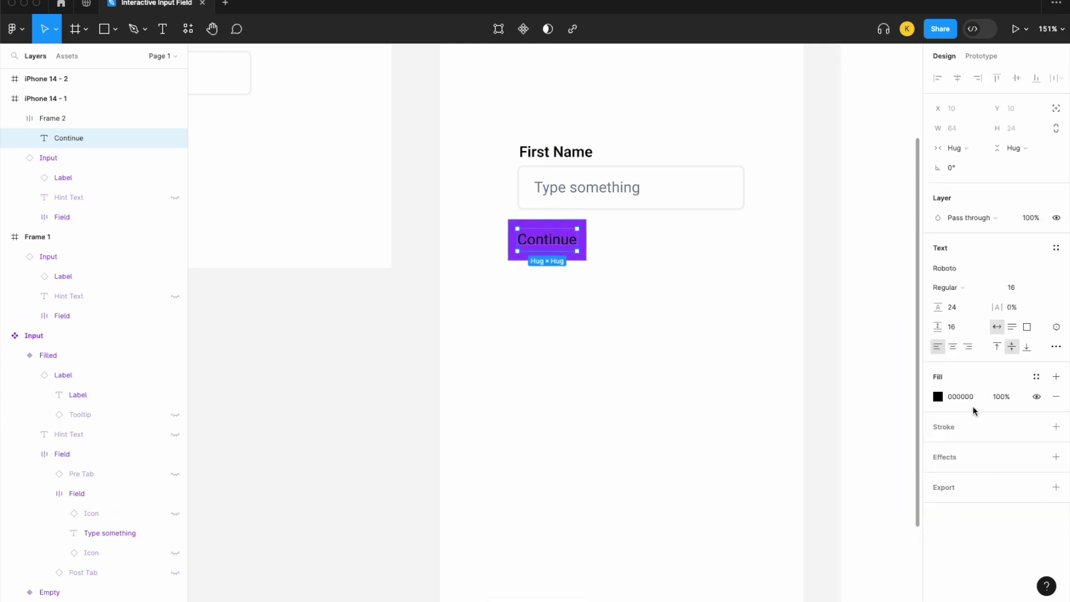
left_click(938, 397)
type("FFFFFF")
key("Return")
Set the Continue button's corner radius to 8 and line it up with the left edge of the First Name field above.
left_click(563, 251)
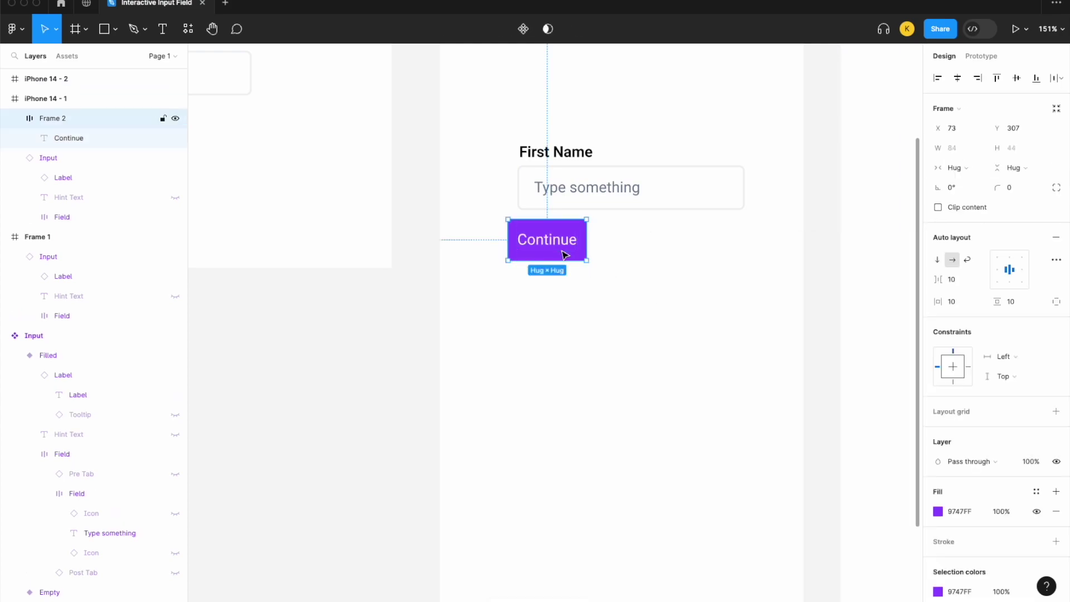
left_click(1021, 189)
type("8")
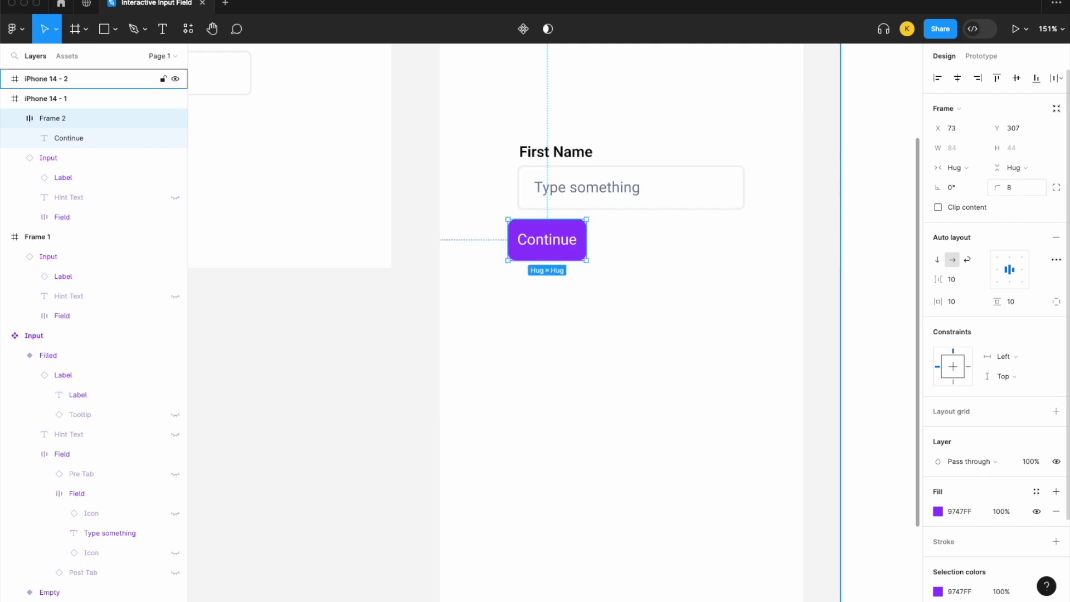
left_click(658, 241)
left_click_drag(560, 251, 571, 254)
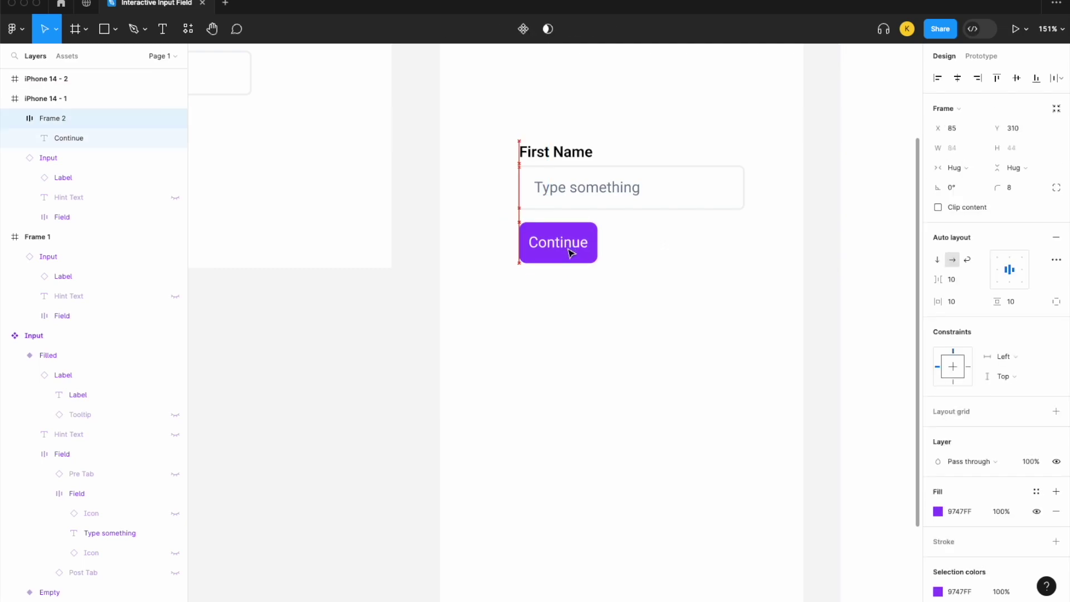
left_click(583, 179, "shift")
left_click(646, 292)
scroll(646, 292, "down", 5)
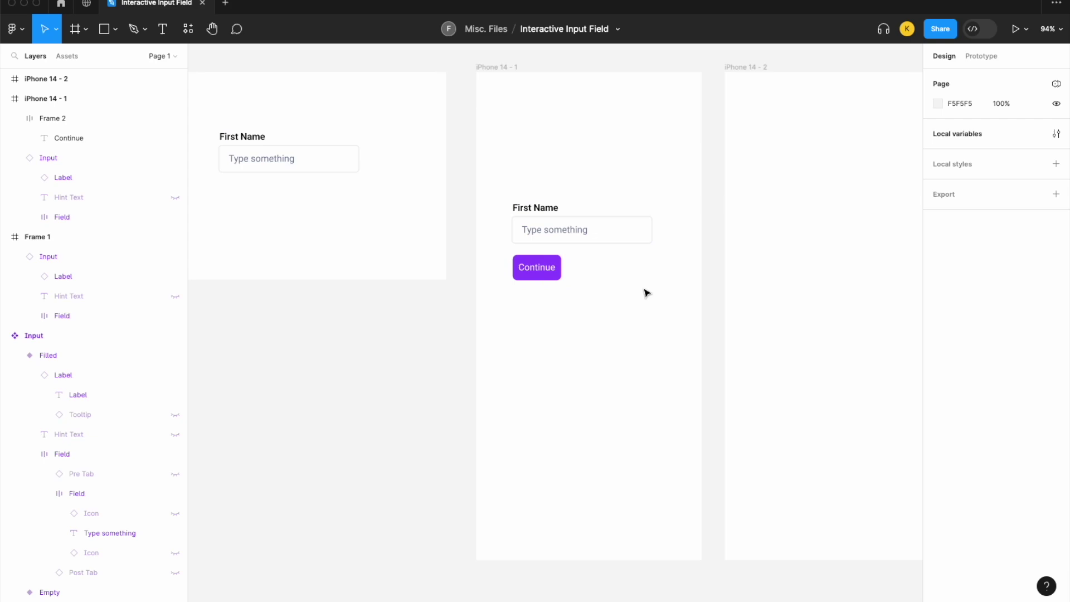
Add a "Hello" text box about 232 × 118 in iPhone 14 - 2, with centered text and the box centered horizontally.
left_click(164, 33)
left_click_drag(757, 189, 890, 257)
type("Hello")
key("ctrl+a")
left_click(953, 406)
left_click(958, 78)
scroll(790, 371, "right", 3)
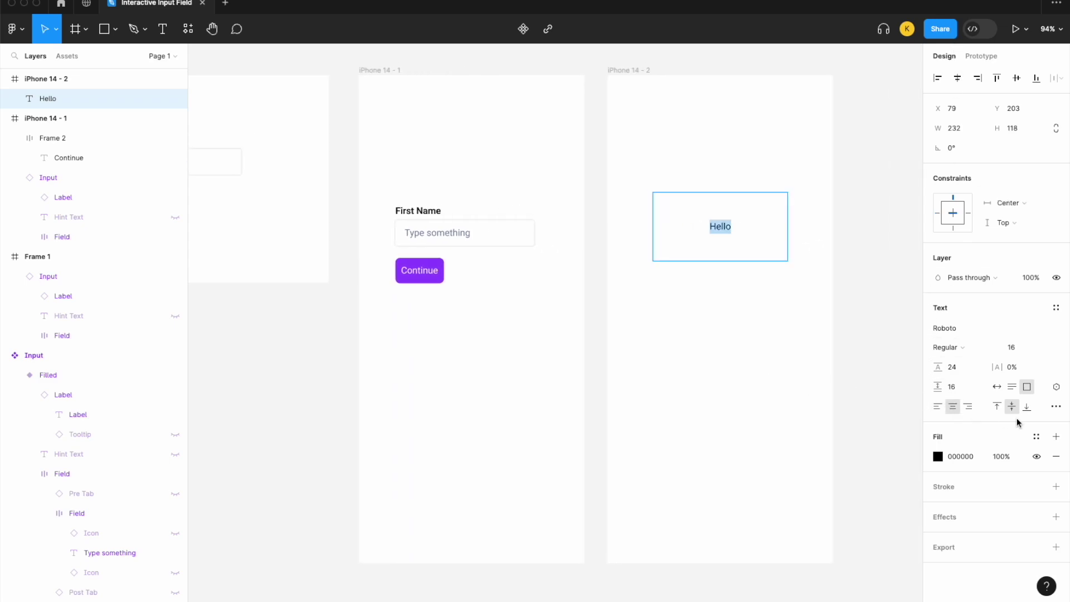
Set the Hello text's font size to 64 and move it up to about Y 149, centered horizontally in the frame.
left_click(1042, 347)
left_click(1034, 427)
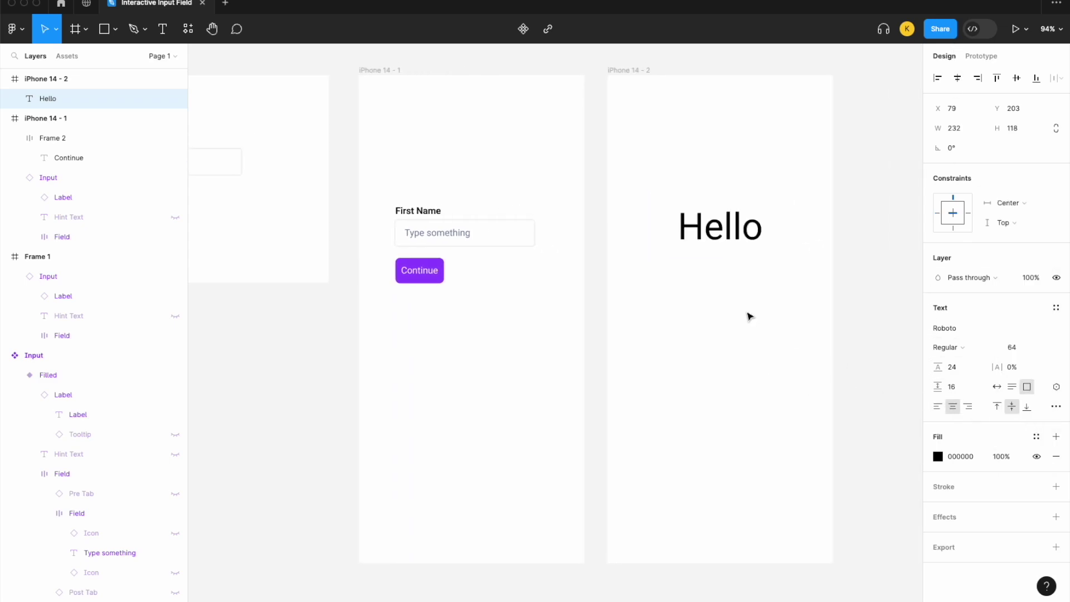
left_click_drag(697, 243, 741, 215)
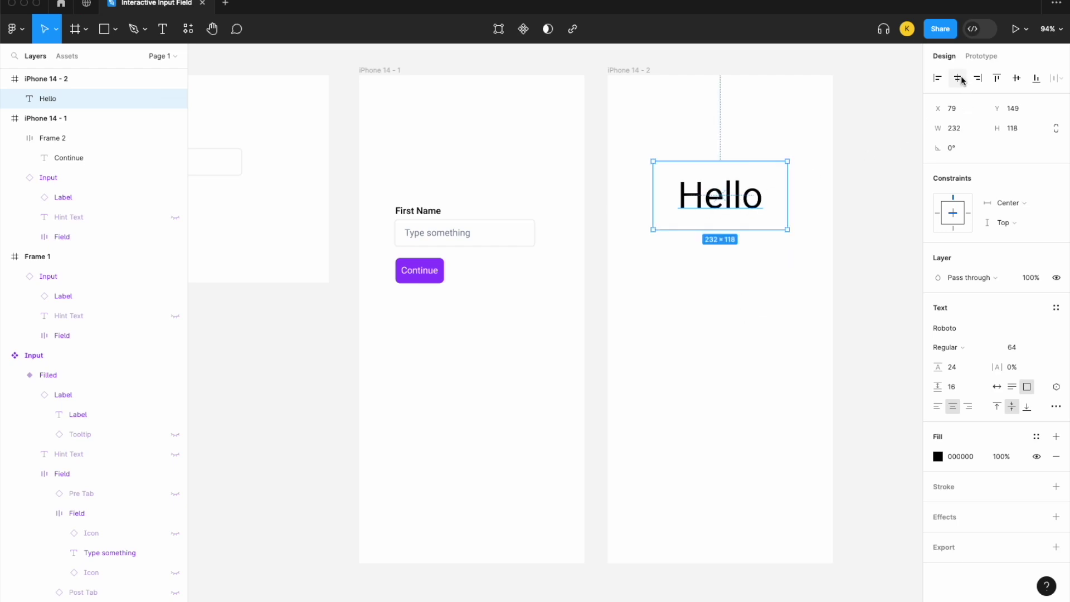
left_click(868, 175)
Duplicate the Hello text below itself, set the copy's font size to 24 and reduce its box height to about 81.
left_click(737, 198)
left_click_drag(737, 198, 745, 249)
left_click(1040, 345)
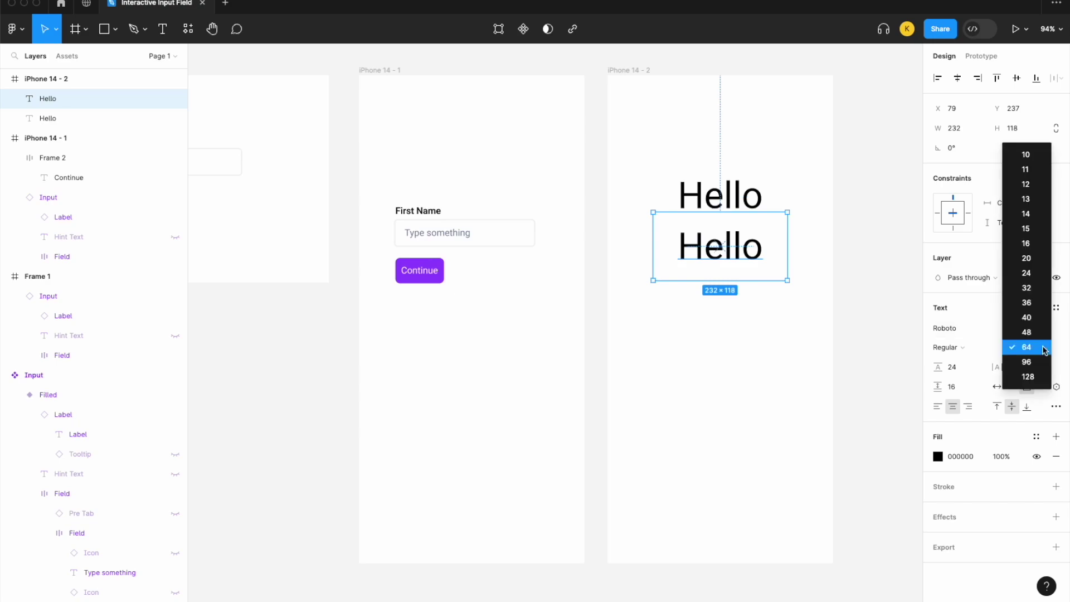
left_click(1034, 277)
mouse_move(759, 267)
left_mouse_down()
mouse_move(743, 246)
mouse_move(766, 263)
left_mouse_up()
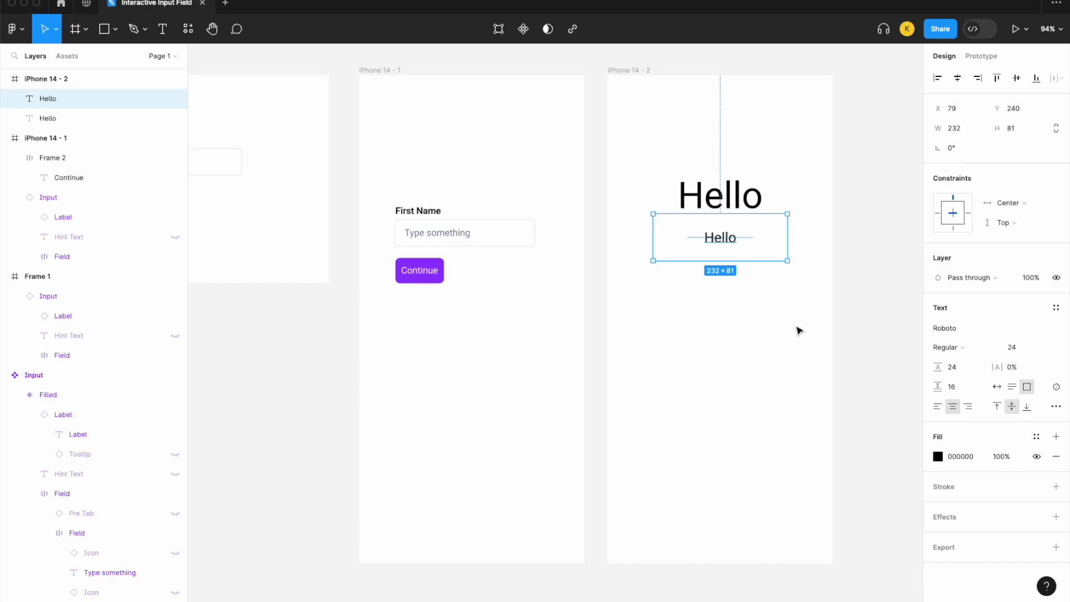
Bind the smaller Hello text to the Placeholder Text variable, then widen its box to about 277 and center it horizontally.
left_click(1056, 387)
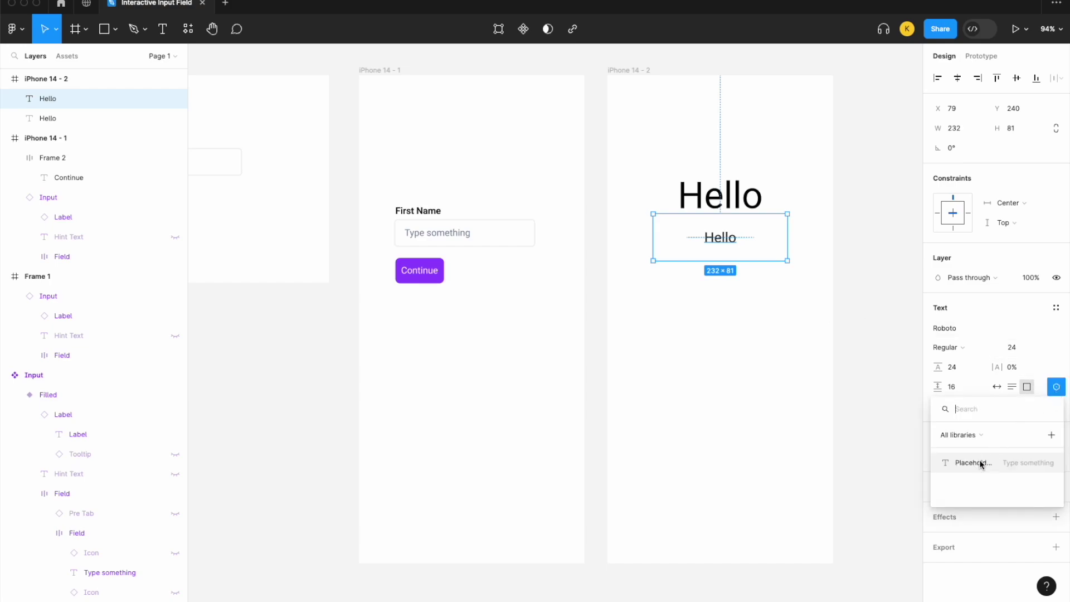
left_click(982, 464)
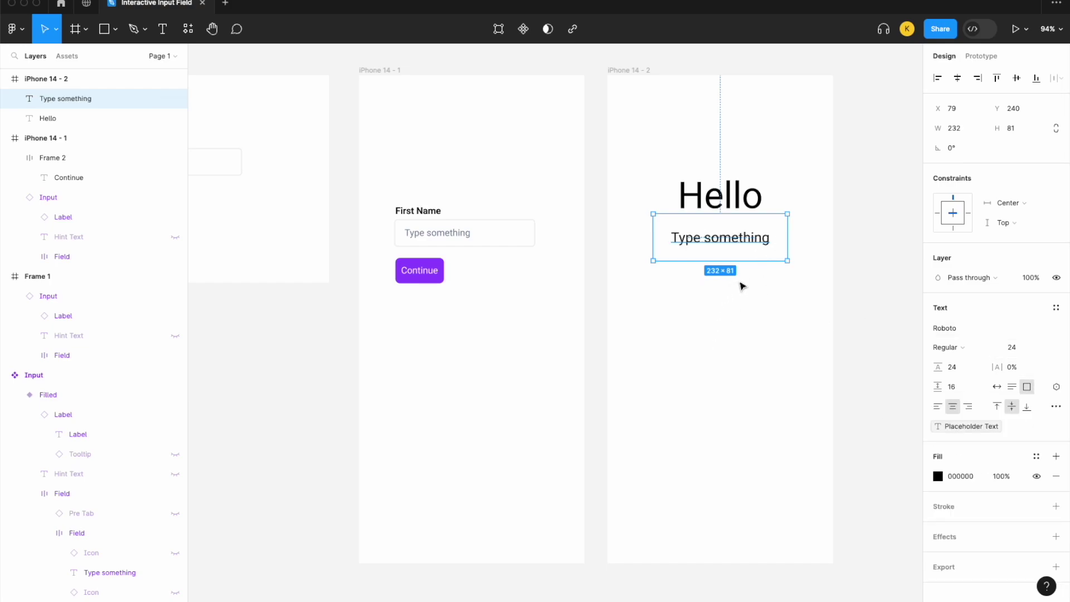
left_click_drag(787, 237, 814, 239)
left_click(959, 78)
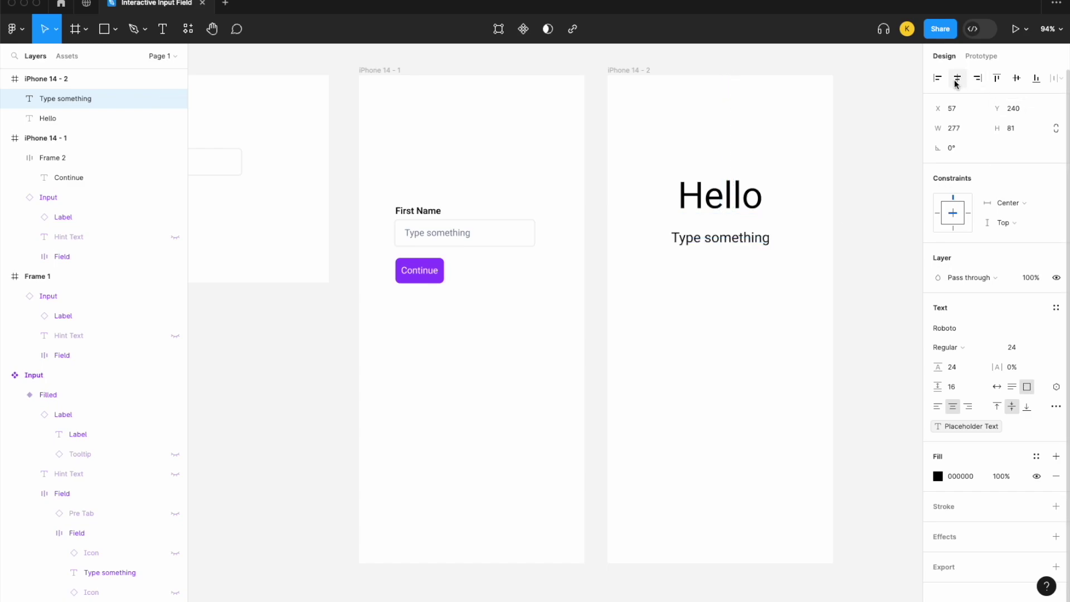
left_click(848, 162)
Create a prototype connection from the Continue button to iPhone 14 - 2, triggered on click.
left_click(443, 270)
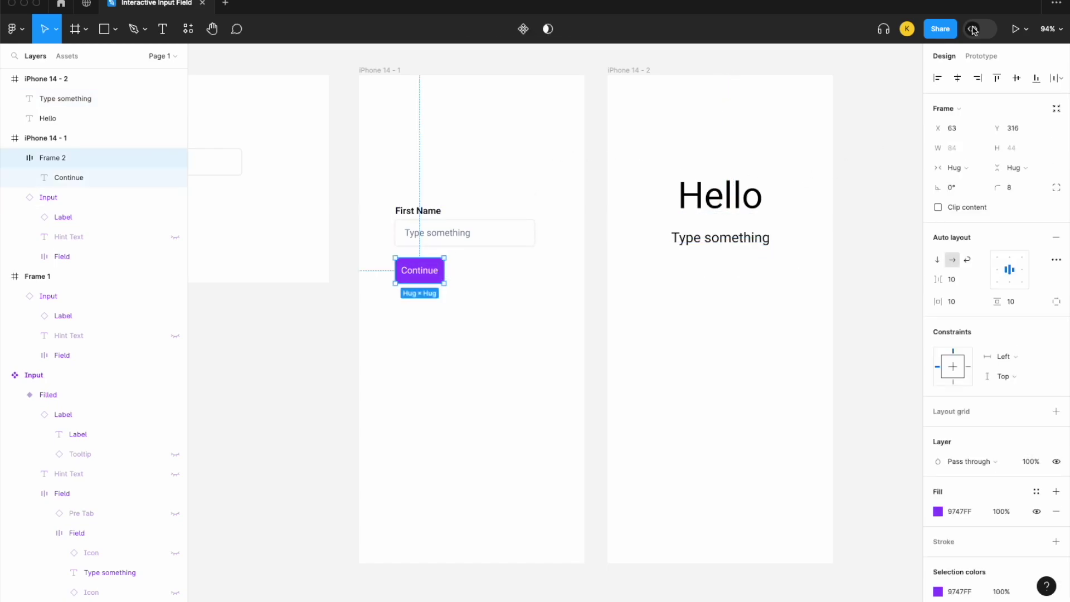
left_click(988, 55)
left_click_drag(445, 270, 665, 249)
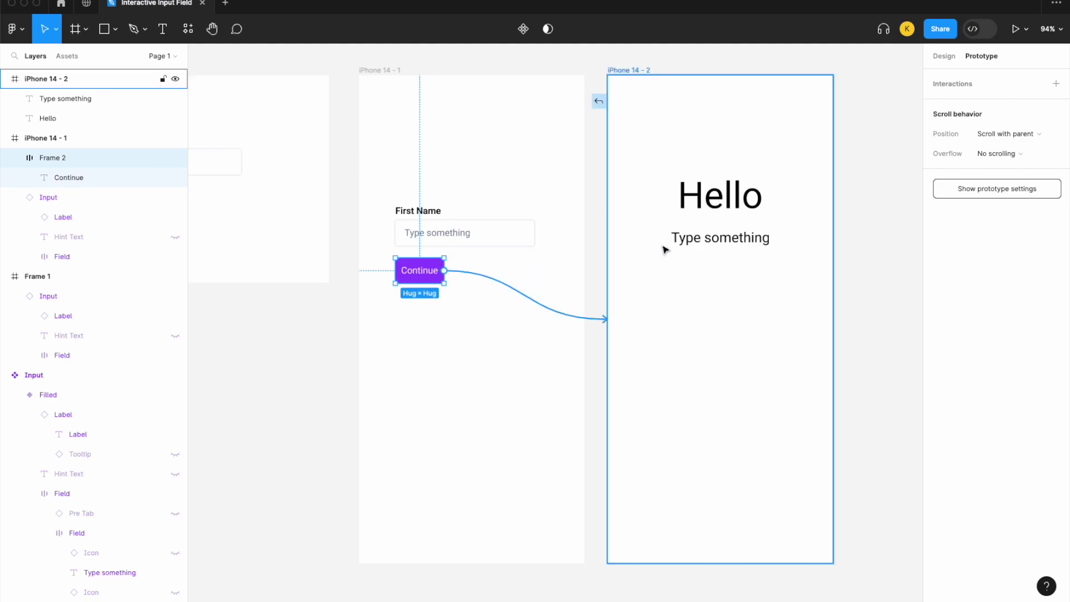
left_click(671, 350)
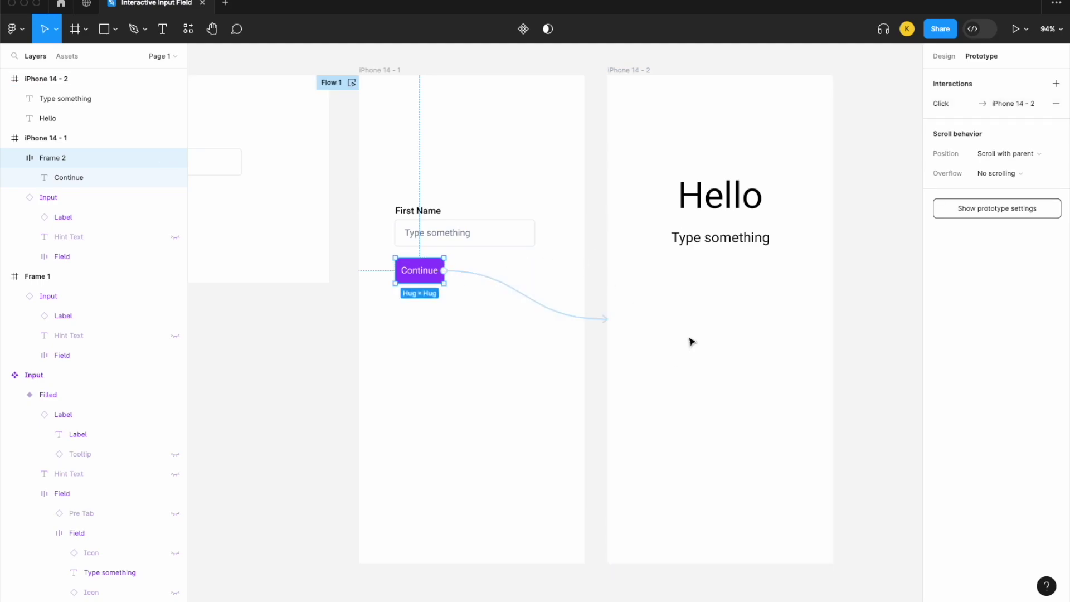
left_click(945, 57)
Present iPhone 14 - 1, enter a first name in the field, continue to the Hello screen, and return to the design file.
scroll(592, 111, "down", 3)
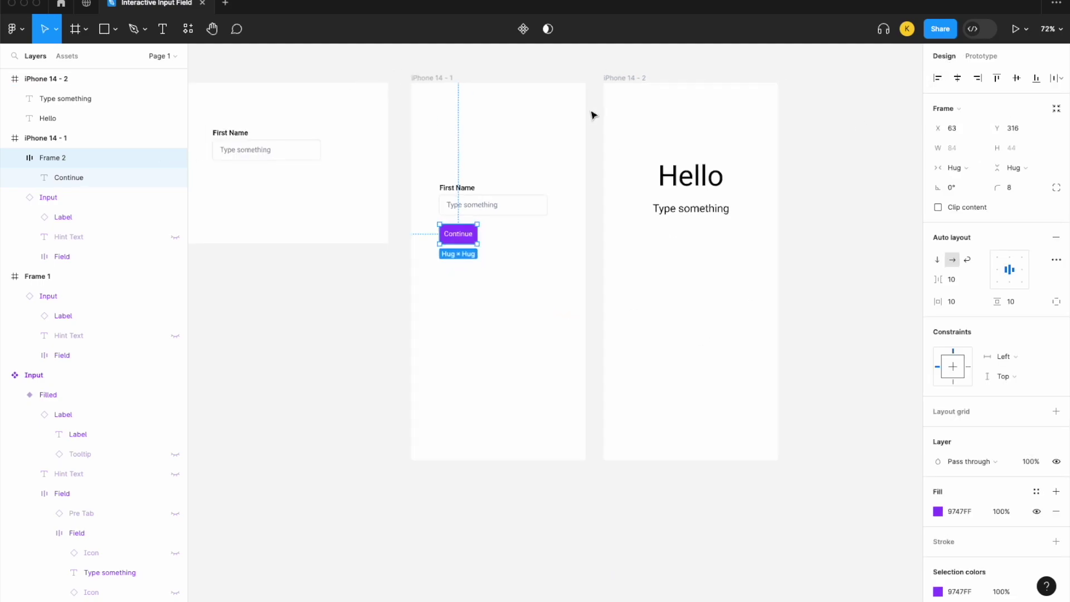
left_click(448, 83)
left_click(1027, 29)
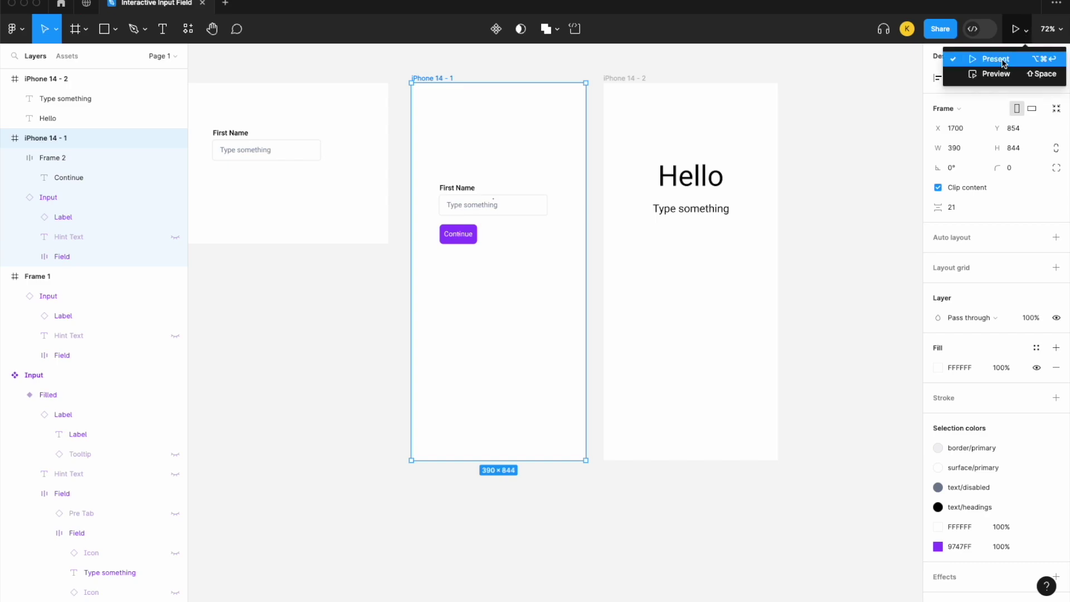
left_click(998, 60)
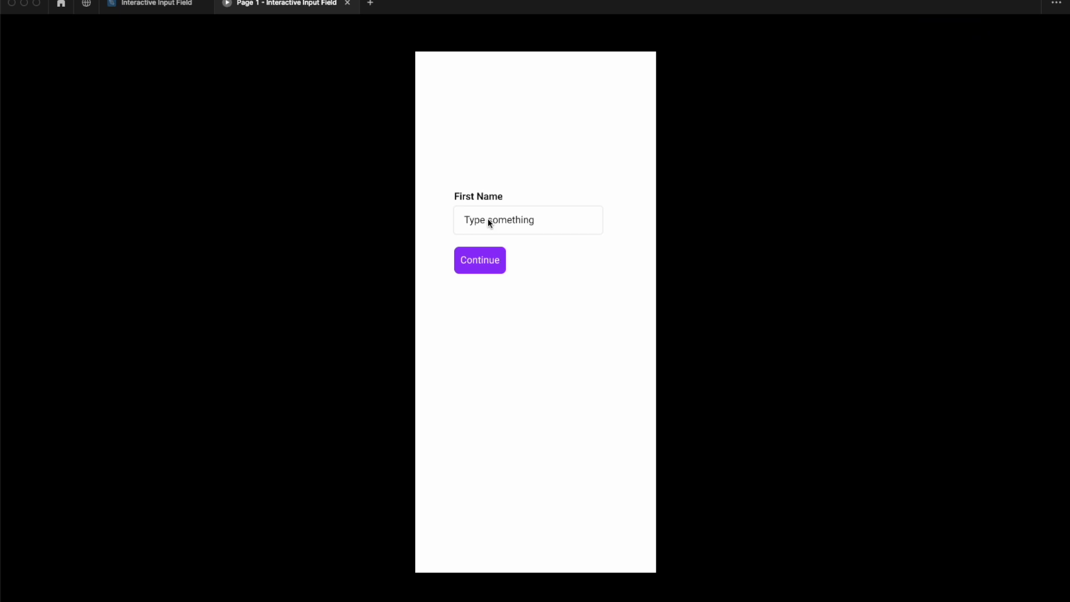
type("kirk")
left_click(478, 264)
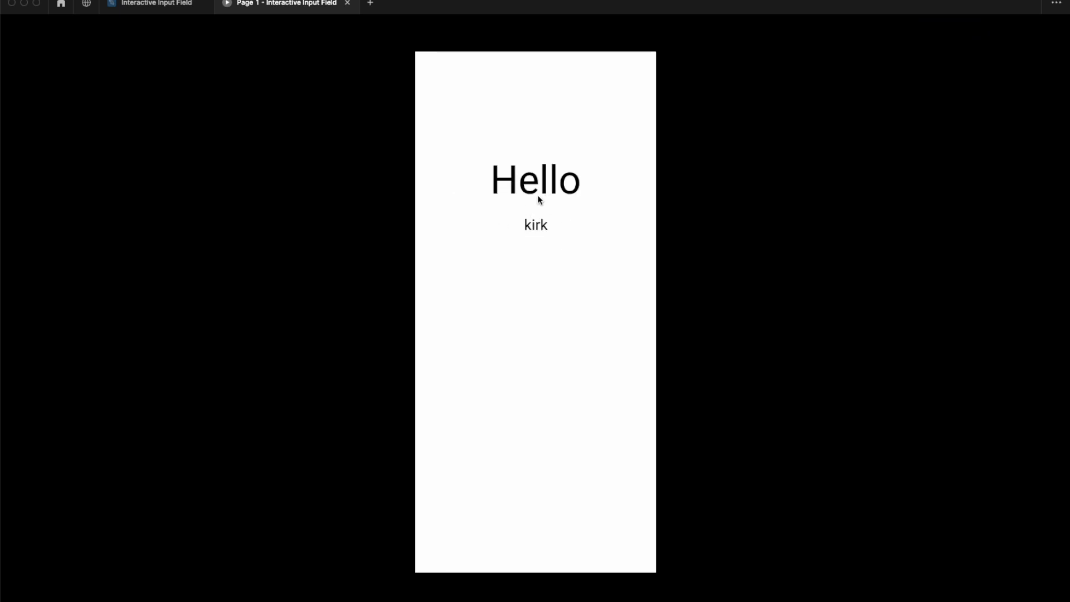
left_click(190, 4)
scroll(798, 192, "up", 1)
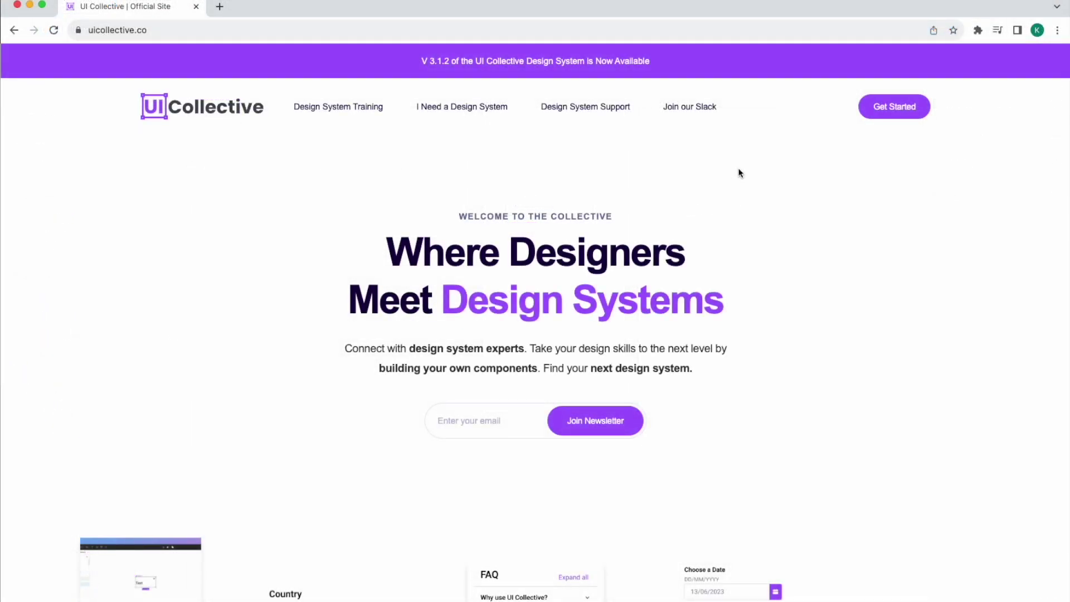
In the browser, view UI Collective's Slack sign-up page and look through its design system page.
left_click(705, 110)
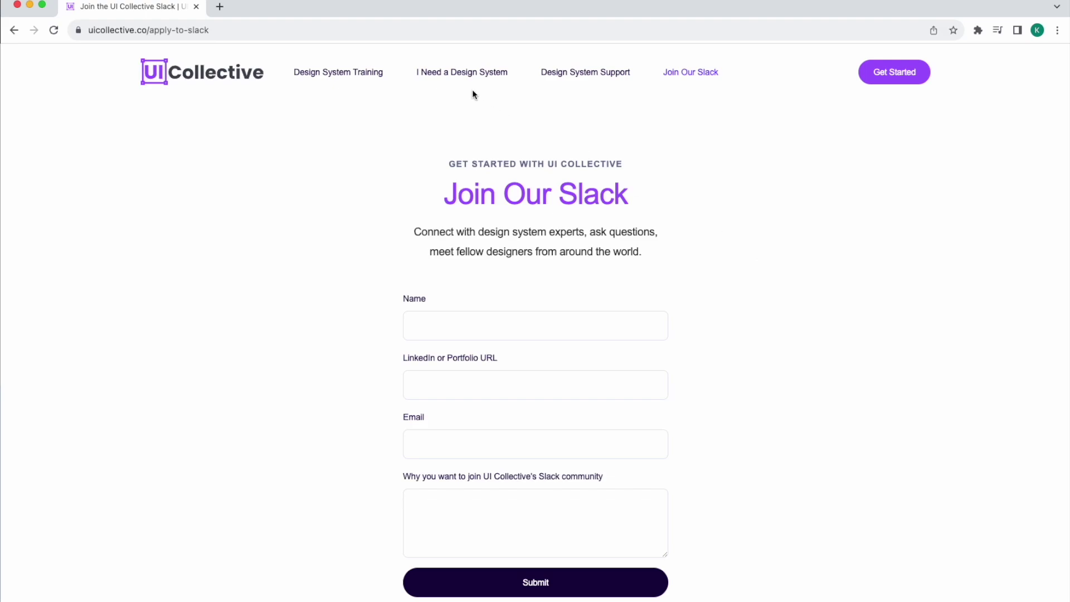
left_click(463, 75)
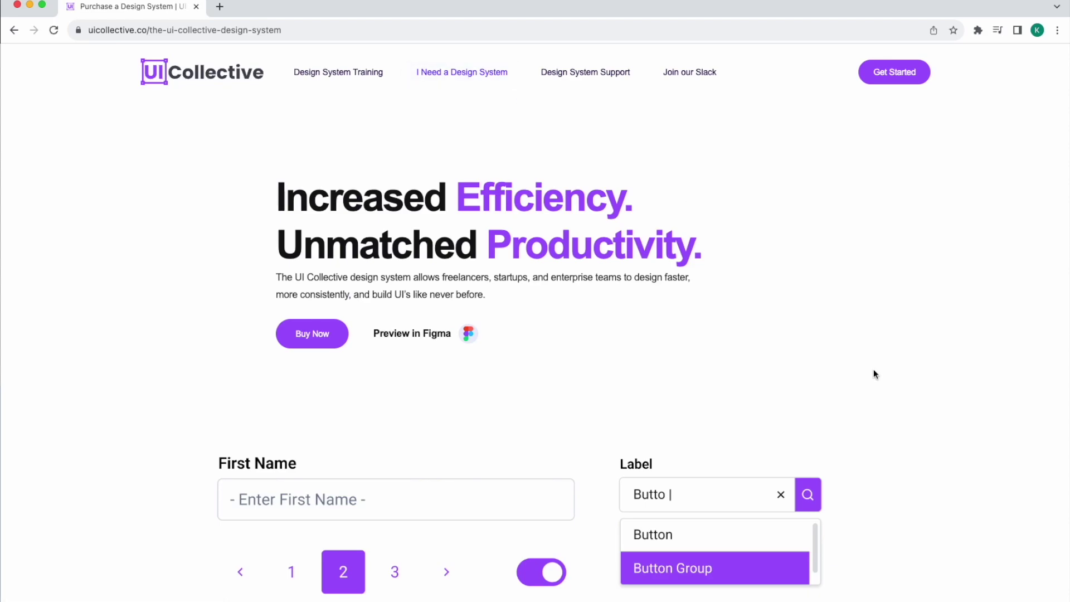
scroll(874, 370, "down", 10)
scroll(918, 338, "down", 8)
scroll(918, 338, "up", 5)
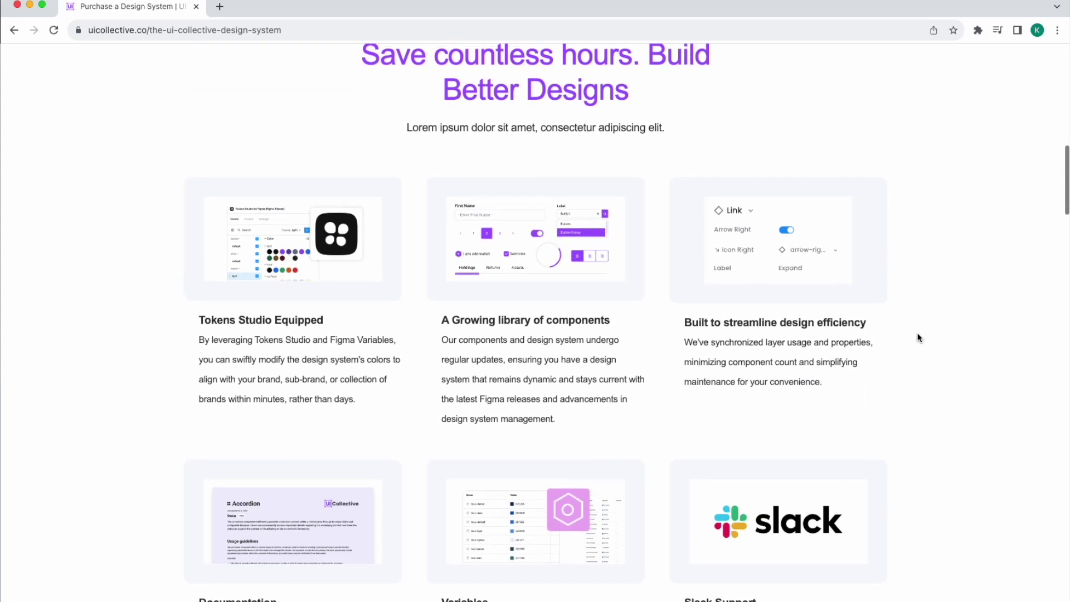
scroll(919, 338, "up", 10)
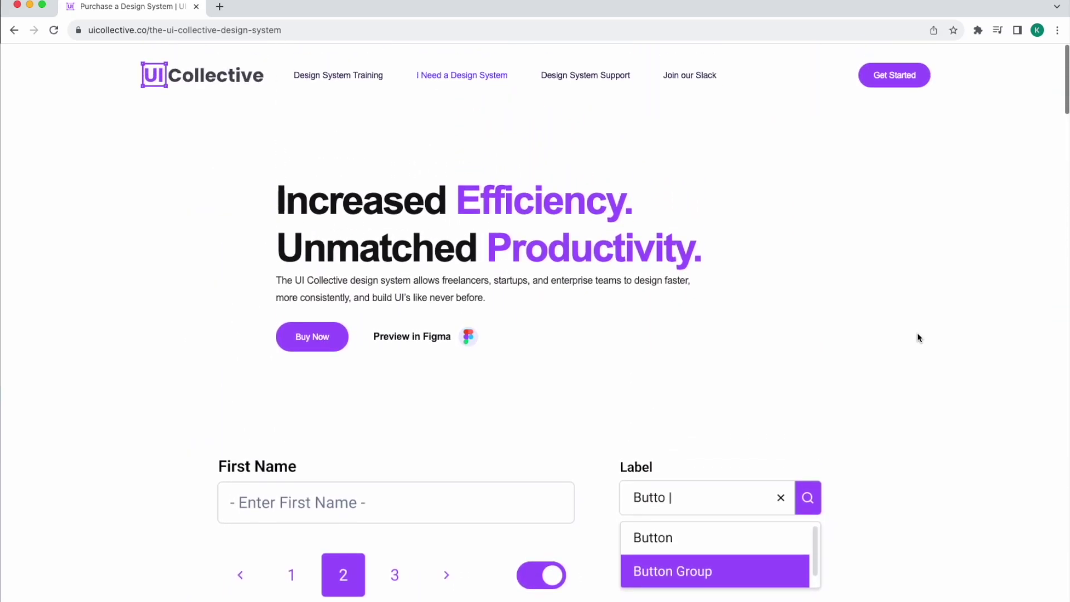